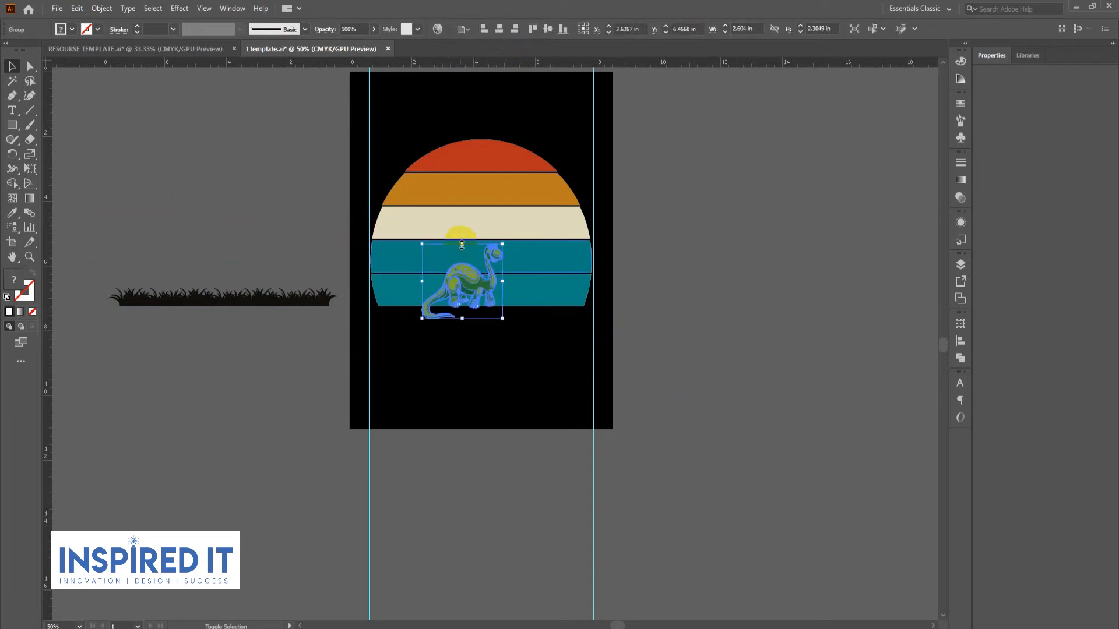
Enlarge the dinosaur illustration proportionally and position it in the centre of the striped sunset circle
{"action": "left_click", "coordinate": [714, 336]}
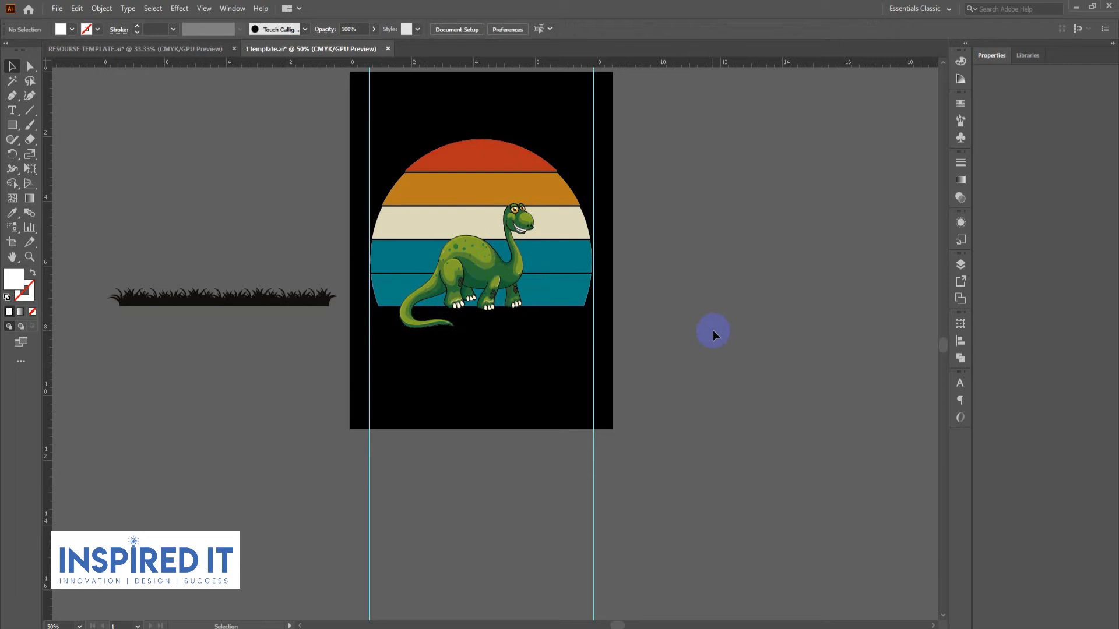
{"action": "left_click", "coordinate": [511, 236]}
{"action": "left_click_drag", "start_coordinate": [534, 204], "coordinate": [568, 170]}
{"action": "left_click", "coordinate": [716, 267]}
{"action": "left_click_drag", "start_coordinate": [462, 252], "coordinate": [504, 269]}
{"action": "left_click", "coordinate": [744, 345]}
{"action": "left_click", "coordinate": [823, 386]}
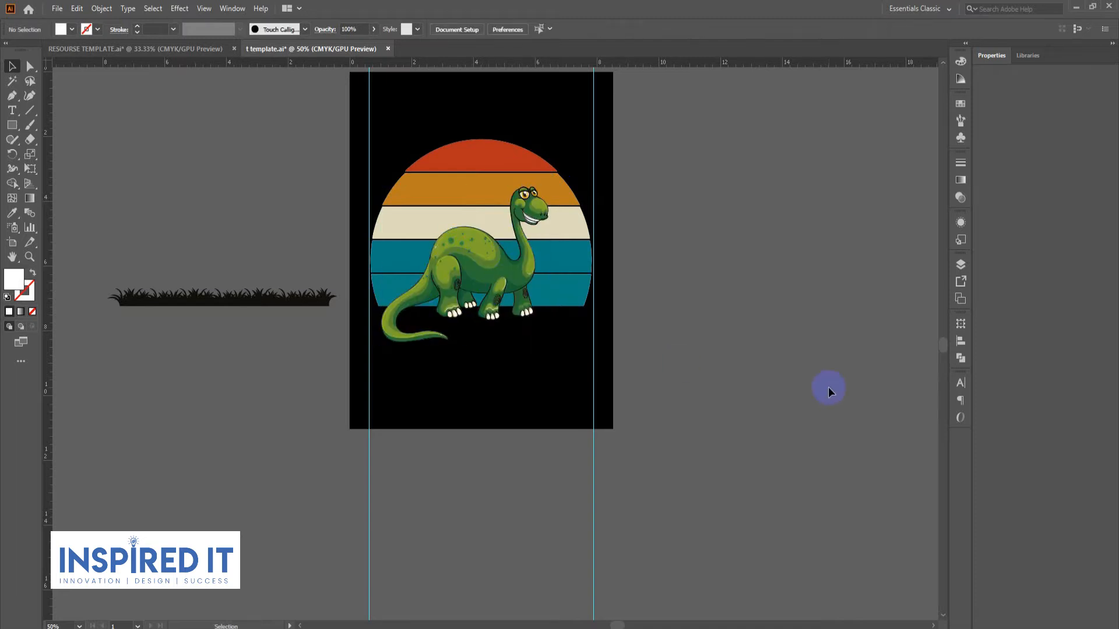
Place the grass strip across the base of the sunset, over the dinosaur's feet, and fill it with the artboard's black
{"action": "left_click_drag", "start_coordinate": [242, 308], "coordinate": [476, 328]}
{"action": "left_click", "coordinate": [728, 364]}
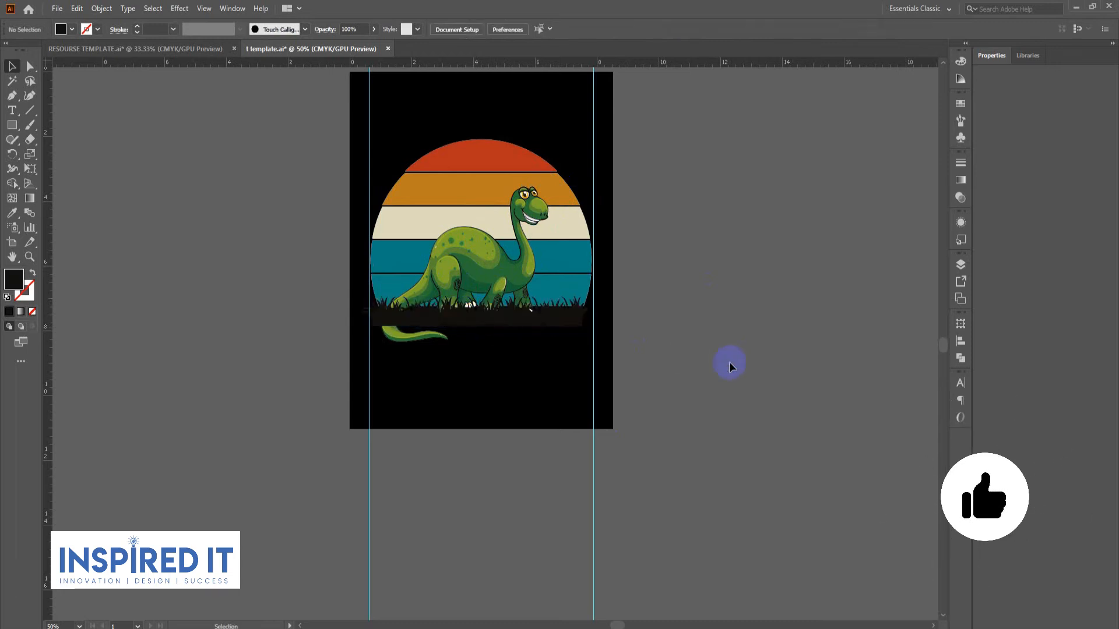
{"action": "left_click", "coordinate": [569, 318]}
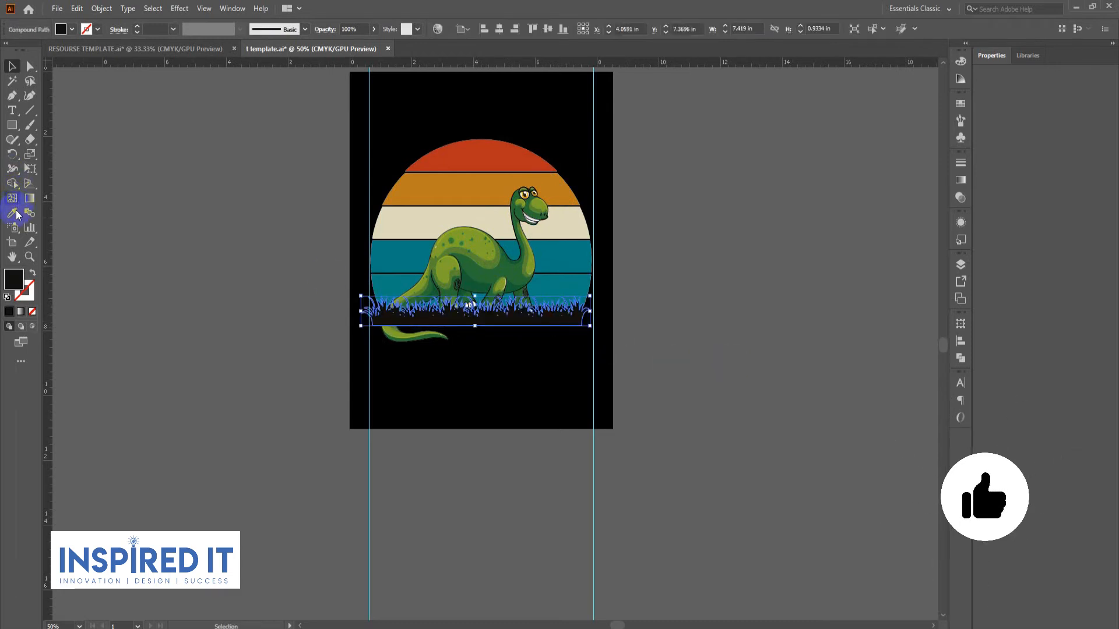
{"action": "left_click", "coordinate": [16, 213]}
{"action": "left_click", "coordinate": [444, 119]}
{"action": "left_click", "coordinate": [13, 66]}
{"action": "left_click", "coordinate": [127, 221]}
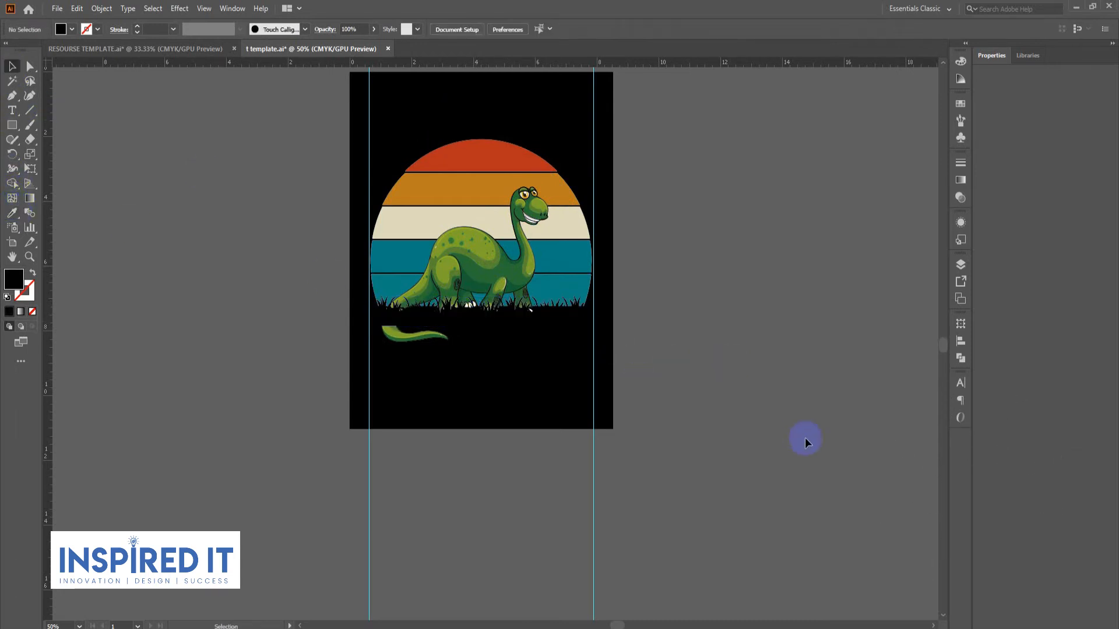
Enlarge the grass strip to about 10.42 in wide, past both artboard edges, and lower it slightly
{"action": "left_click", "coordinate": [575, 328]}
{"action": "left_click_drag", "start_coordinate": [475, 293], "coordinate": [476, 285]}
{"action": "left_click", "coordinate": [706, 375]}
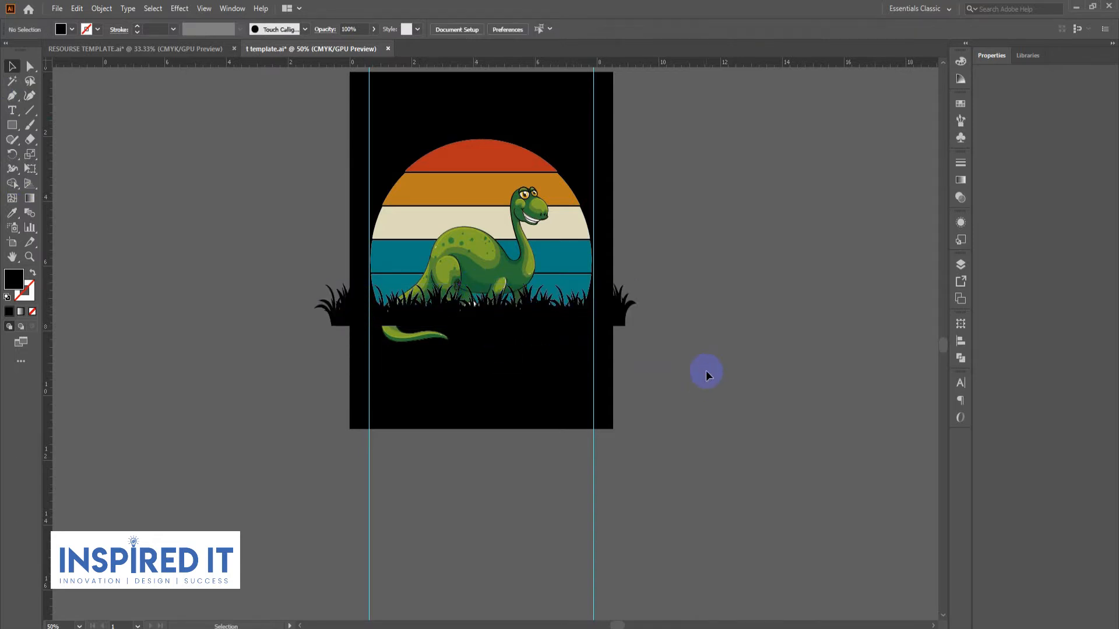
{"action": "left_click", "coordinate": [500, 326]}
{"action": "left_click", "coordinate": [706, 402]}
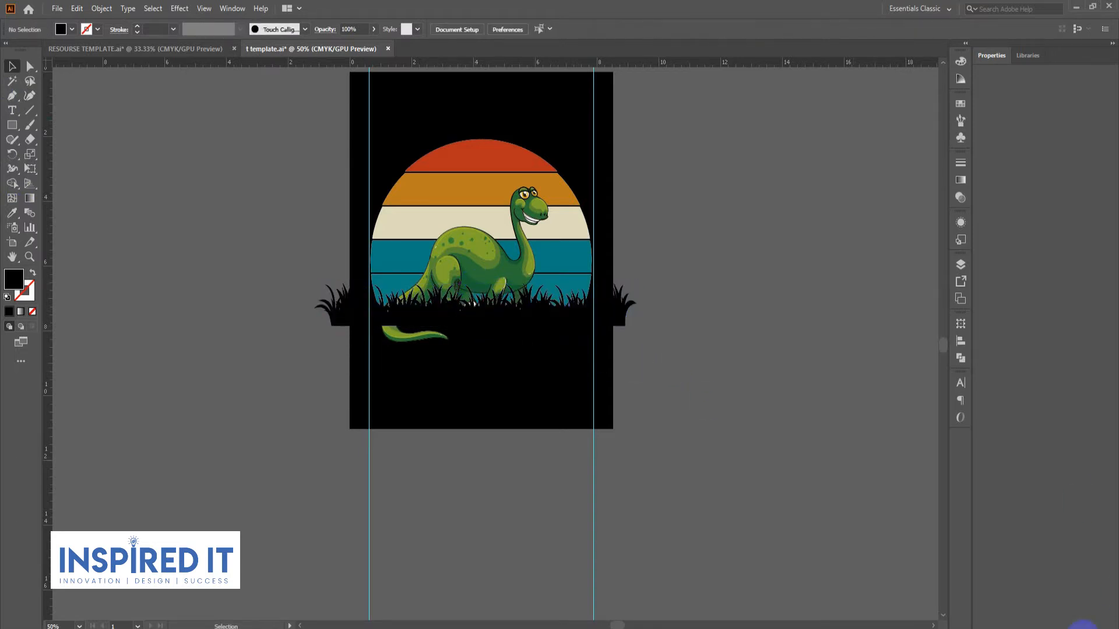
{"action": "left_click", "coordinate": [517, 312]}
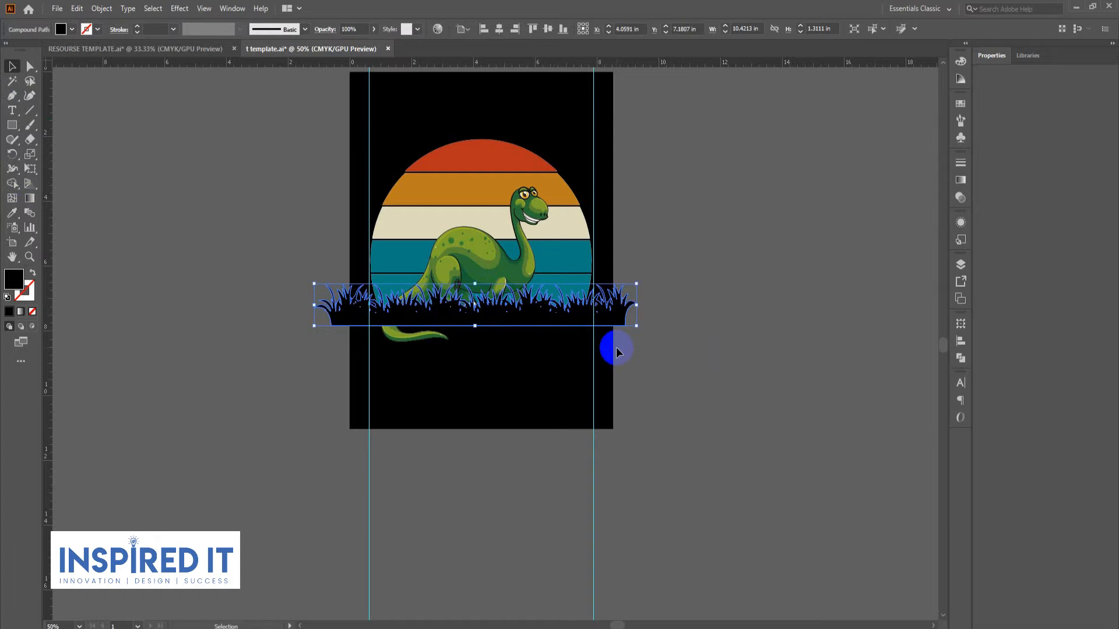
{"action": "left_click", "coordinate": [710, 355]}
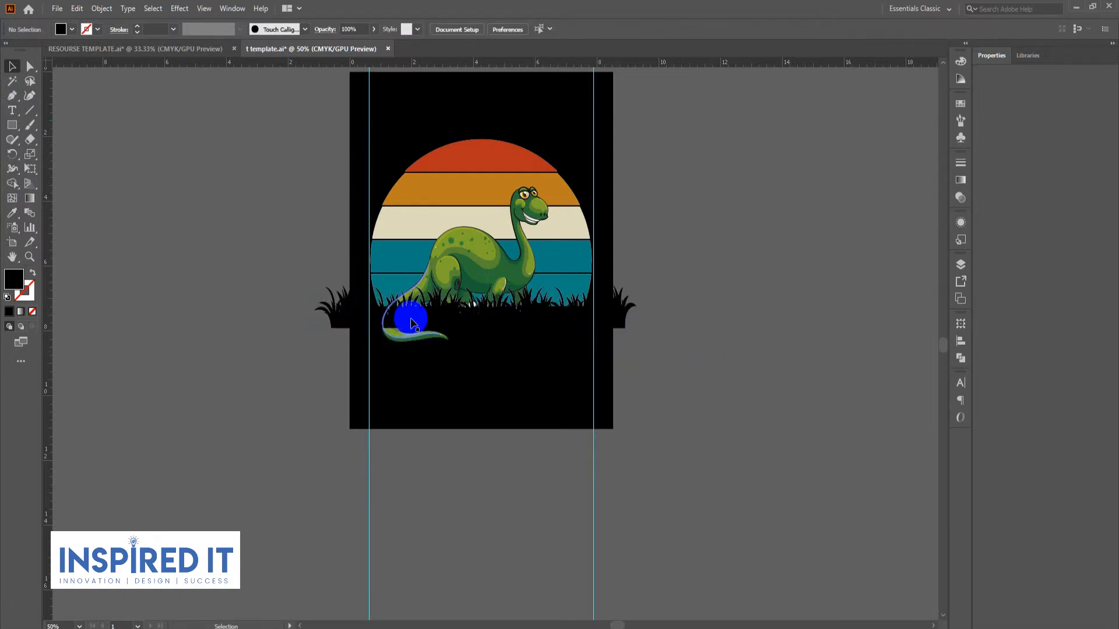
Split the grass, dinosaur and striped sunset into separate pieces where they overlap, using Pathfinder Divide
{"action": "left_click", "coordinate": [466, 315]}
{"action": "left_click", "coordinate": [472, 256], "text": "shift"}
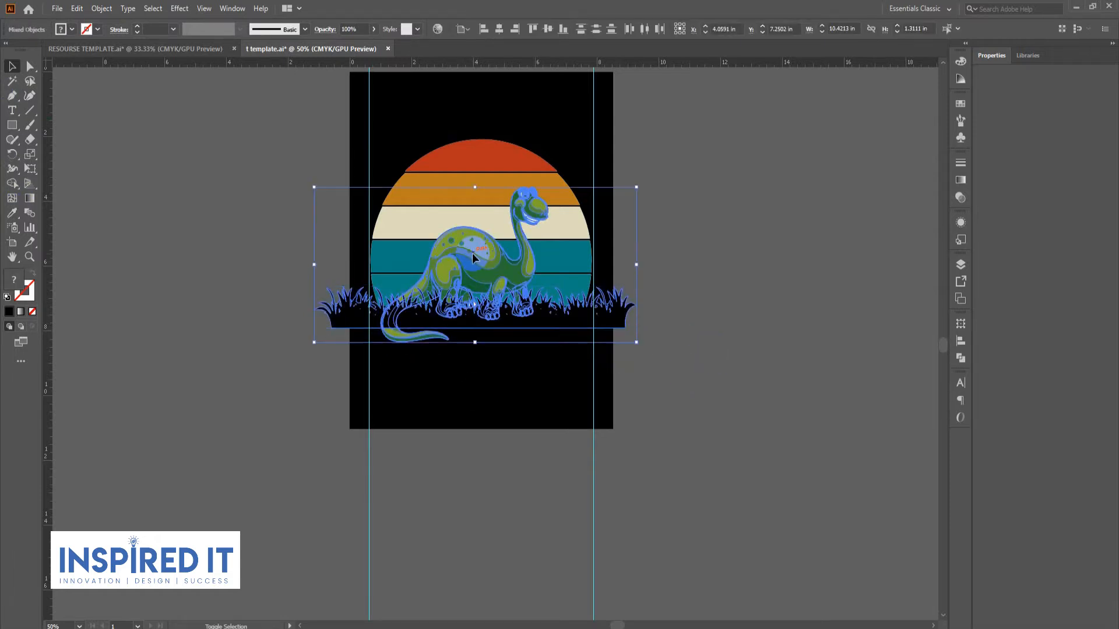
{"action": "left_click", "coordinate": [960, 360]}
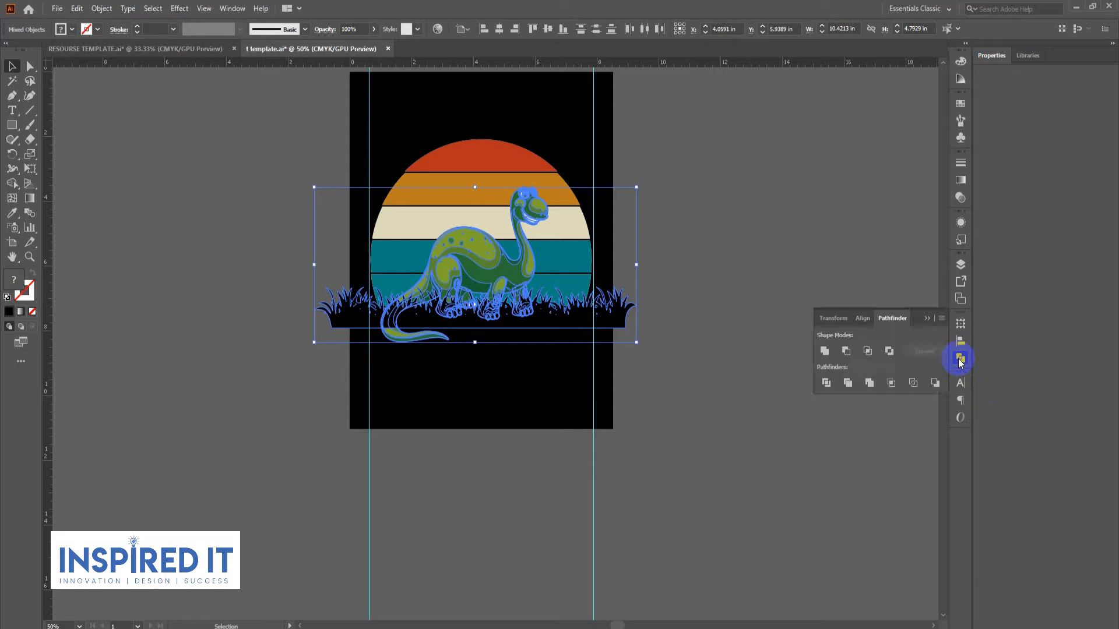
{"action": "left_click", "coordinate": [826, 383]}
{"action": "left_click", "coordinate": [595, 268], "text": "shift"}
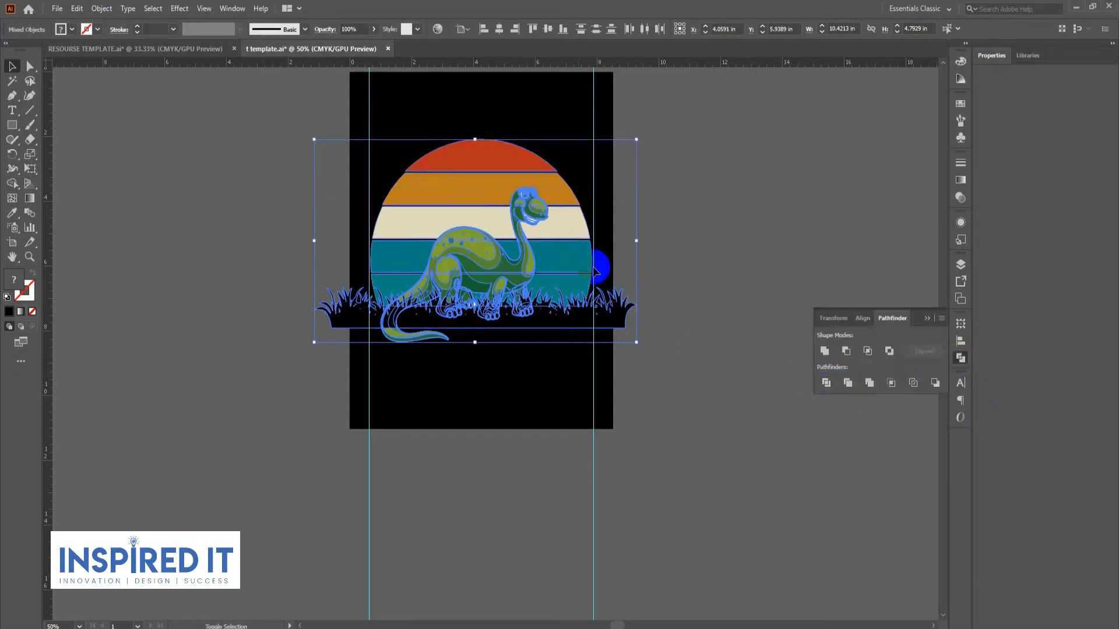
{"action": "left_click", "coordinate": [826, 383]}
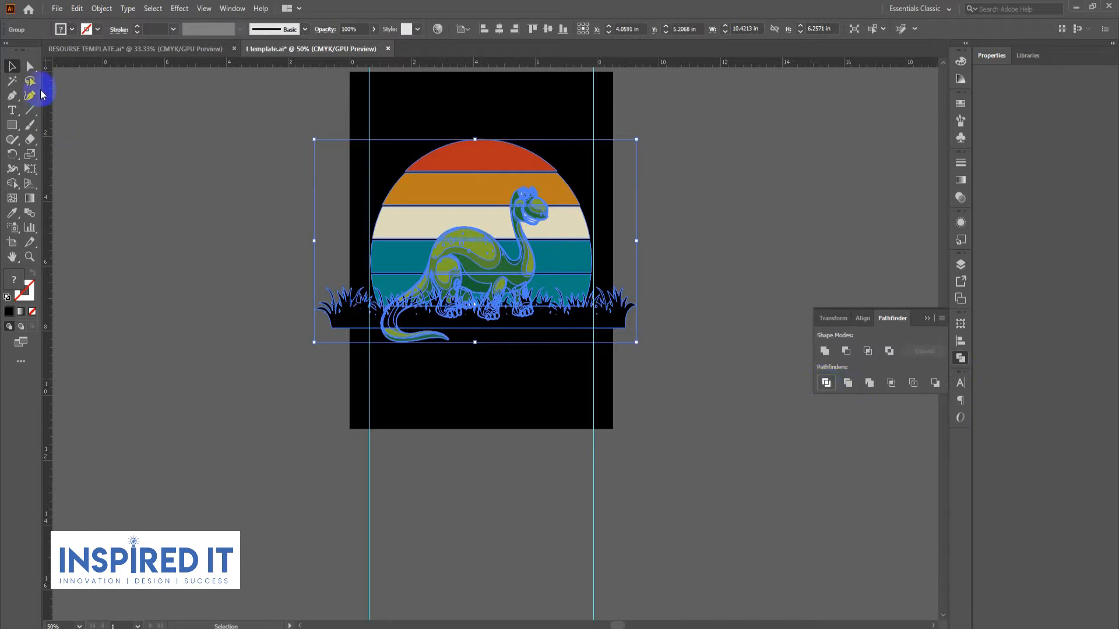
Select all the black grass pieces with the Magic Wand and delete them to cut the grass silhouette out
{"action": "left_click", "coordinate": [16, 83]}
{"action": "left_click", "coordinate": [571, 322]}
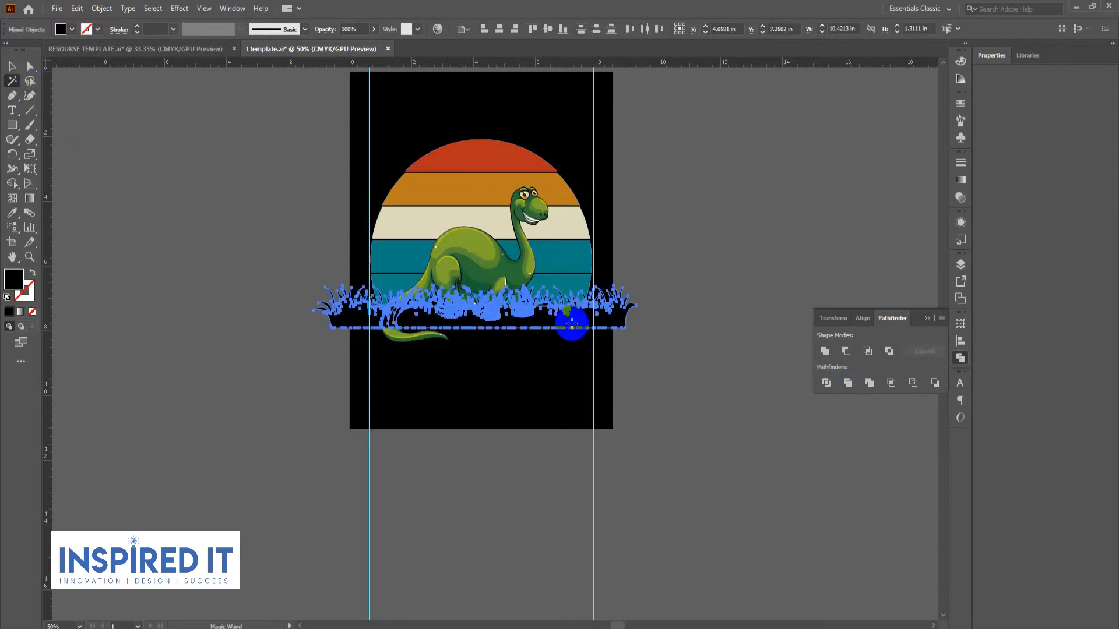
{"action": "key", "text": "Delete"}
Delete the leftover tail section below the grass line and the small stray fragment near its base
{"action": "left_click_drag", "start_coordinate": [375, 325], "coordinate": [474, 367]}
{"action": "key", "text": "Delete"}
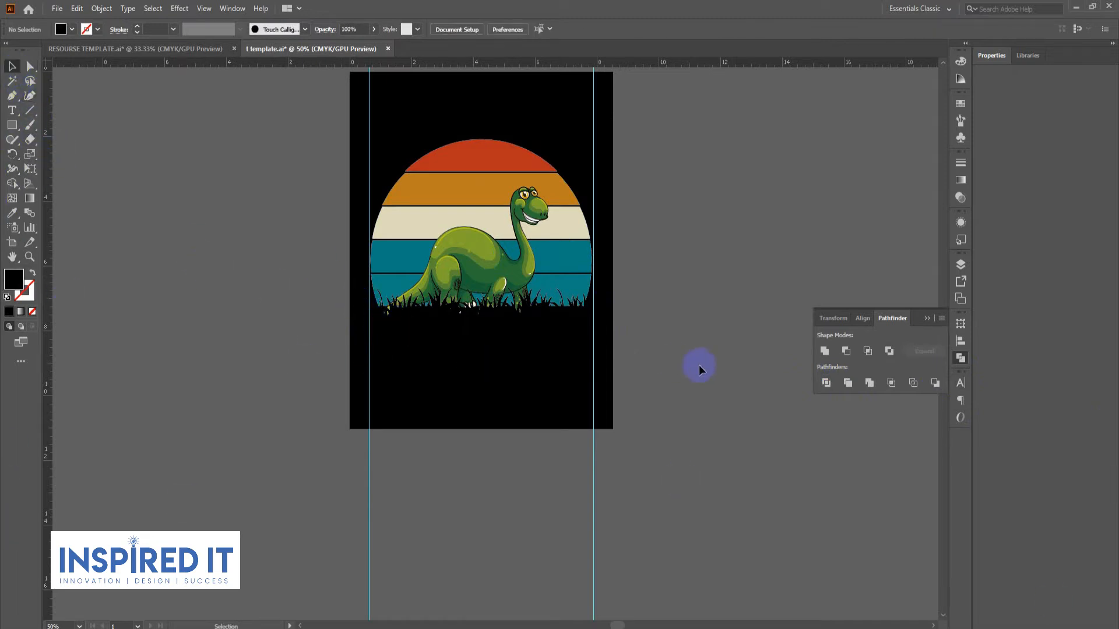
{"action": "left_click", "coordinate": [387, 317]}
{"action": "left_click", "coordinate": [400, 348]}
{"action": "left_click", "coordinate": [31, 143]}
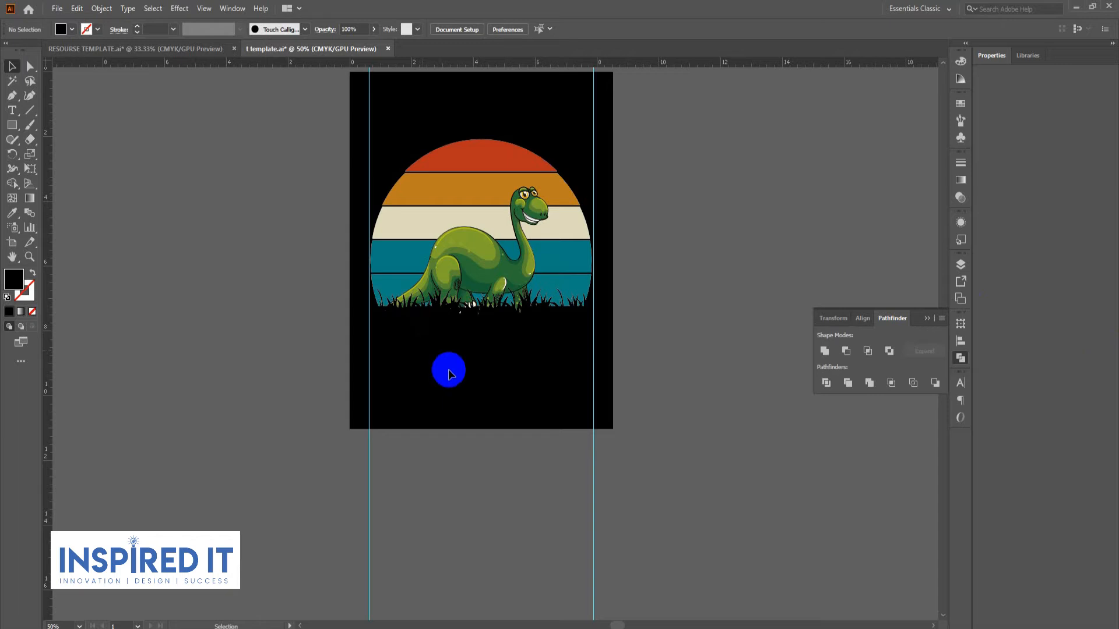
{"action": "left_click", "coordinate": [457, 243]}
{"action": "left_click", "coordinate": [693, 323]}
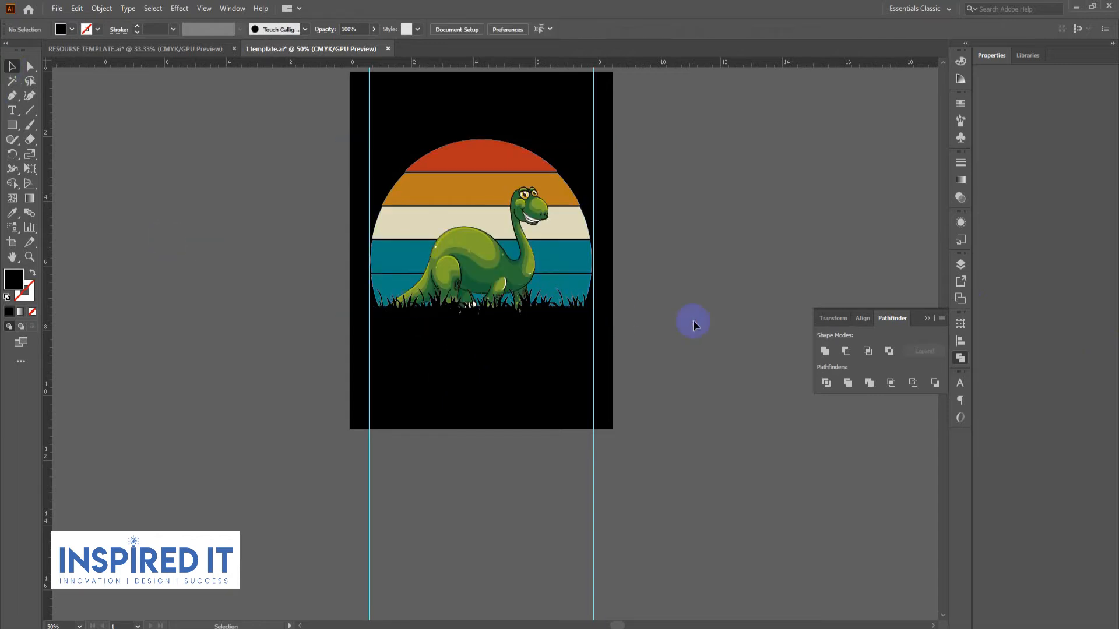
{"action": "left_click", "coordinate": [960, 359]}
Switch to the Notepad document and copy the design text GROOMSAURUS
{"action": "key", "text": "alt+Tab"}
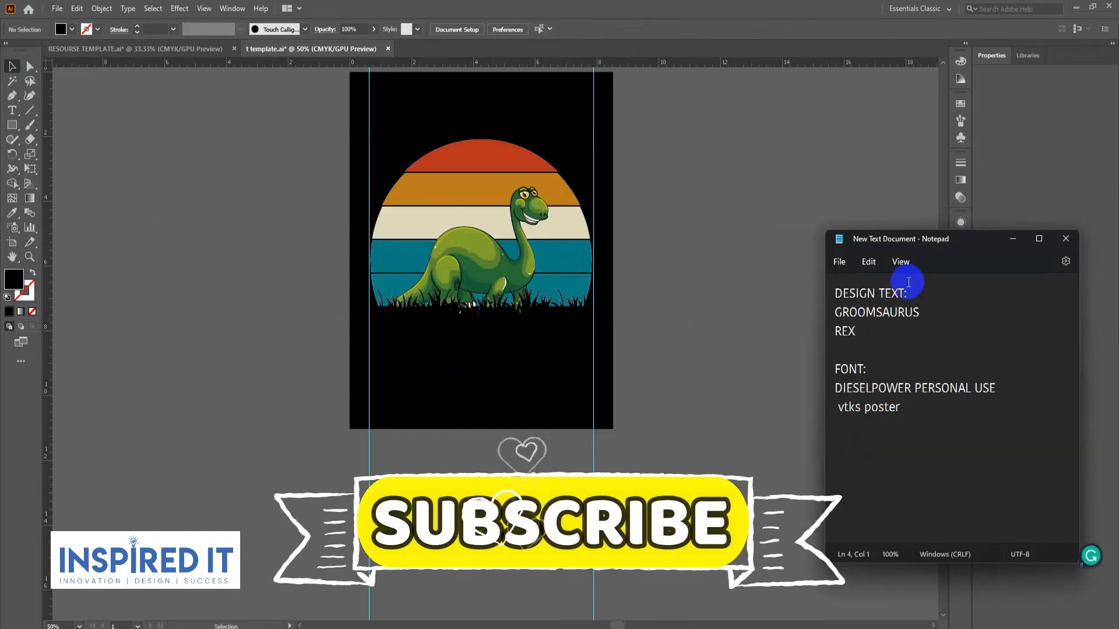
{"action": "double_click", "coordinate": [910, 313]}
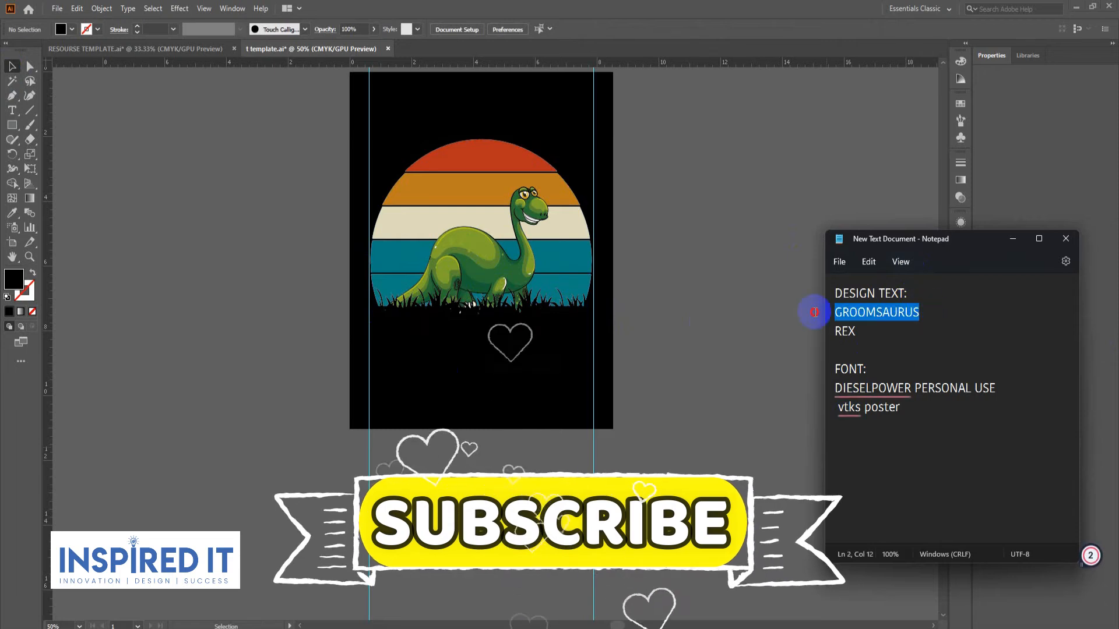
{"action": "right_click", "coordinate": [863, 324]}
{"action": "left_click", "coordinate": [889, 387]}
{"action": "left_click", "coordinate": [1013, 239]}
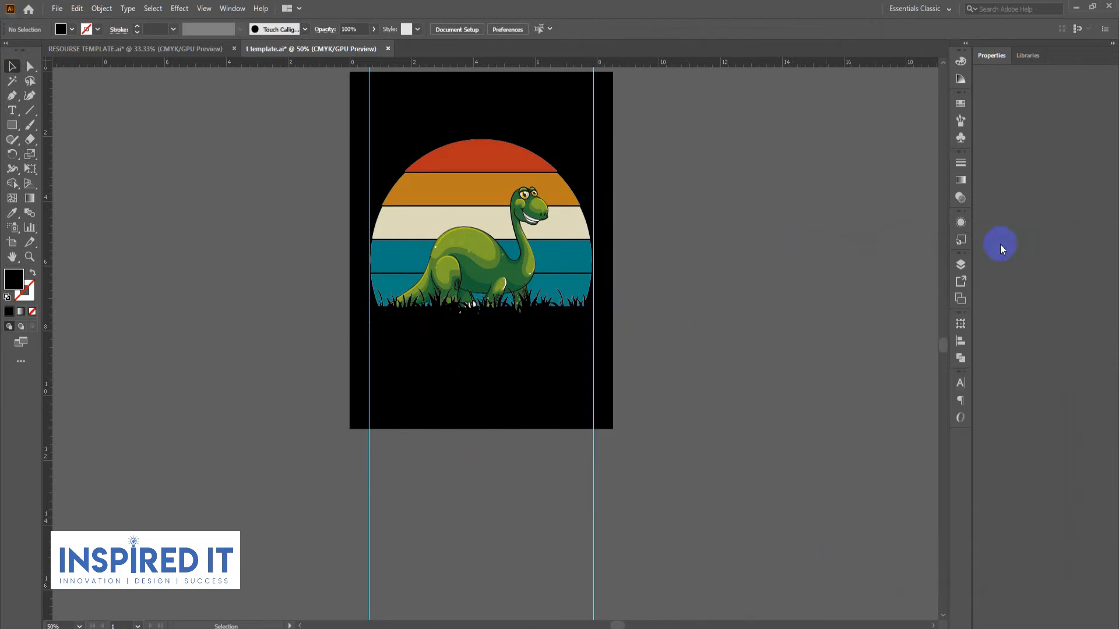
Add a text object reading GROOMSAURUS beside the artboard, scaled up to about 73 pt
{"action": "left_click", "coordinate": [12, 111]}
{"action": "left_click", "coordinate": [163, 125]}
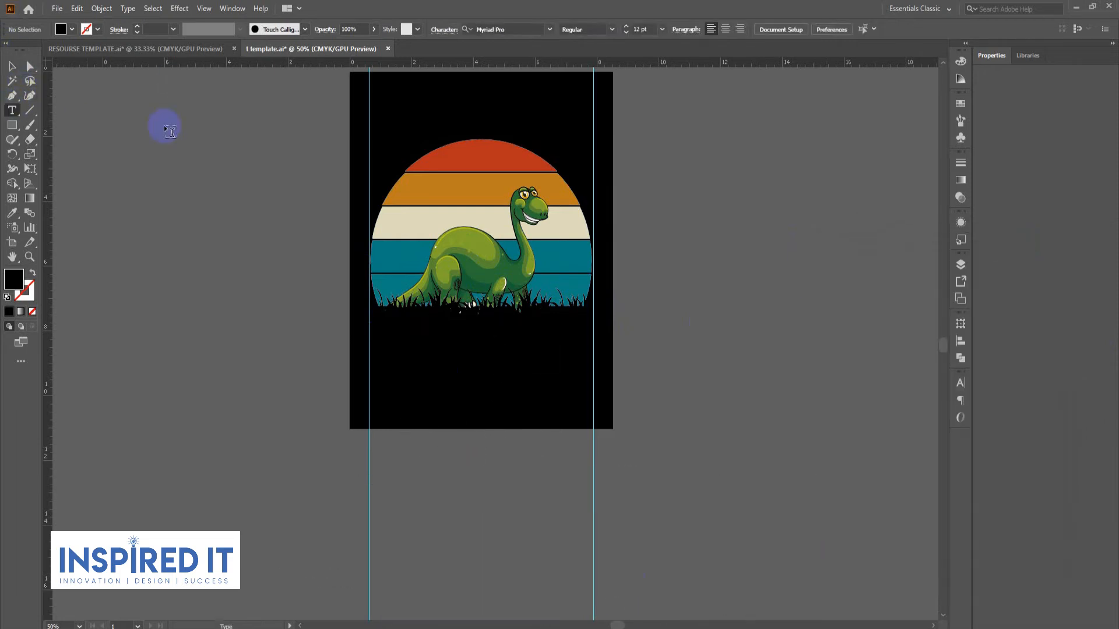
{"action": "left_click", "coordinate": [12, 66]}
{"action": "left_click_drag", "start_coordinate": [194, 128], "coordinate": [165, 138]}
{"action": "left_click", "coordinate": [77, 9]}
{"action": "left_click", "coordinate": [82, 84]}
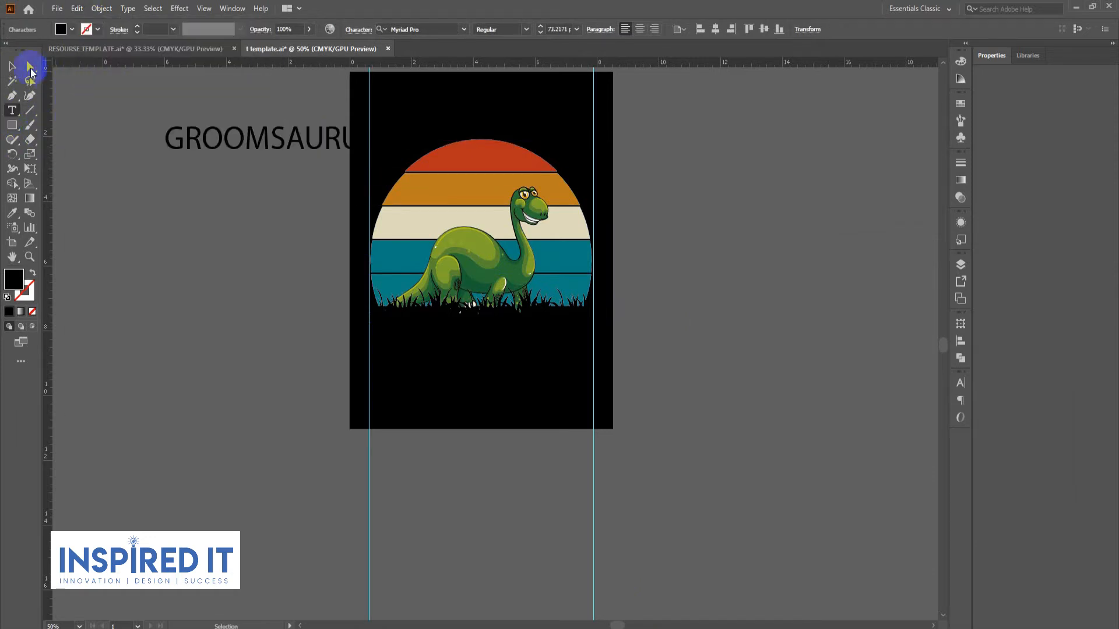
{"action": "left_click", "coordinate": [10, 66]}
Copy the font name DIESELPOWER PERSONAL USE from Notepad and apply that font to the GROOMSAURUS text
{"action": "left_click", "coordinate": [669, 625]}
{"action": "left_click_drag", "start_coordinate": [998, 389], "coordinate": [831, 400]}
{"action": "right_click", "coordinate": [838, 395]}
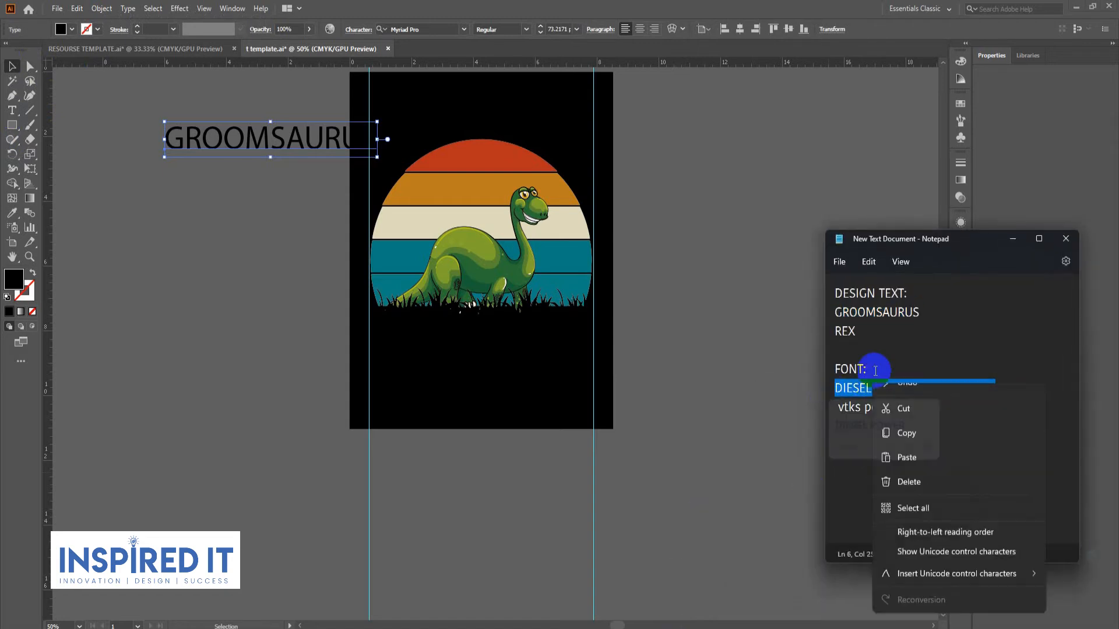
{"action": "left_click", "coordinate": [902, 445]}
{"action": "right_click", "coordinate": [404, 29]}
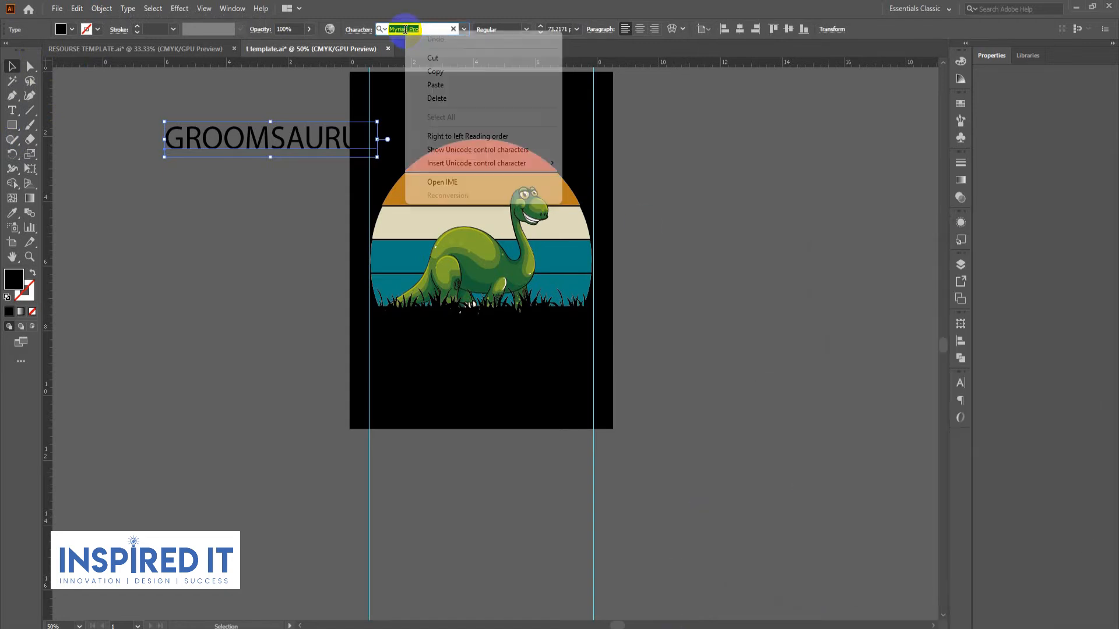
{"action": "left_click", "coordinate": [444, 83]}
{"action": "left_click", "coordinate": [596, 89]}
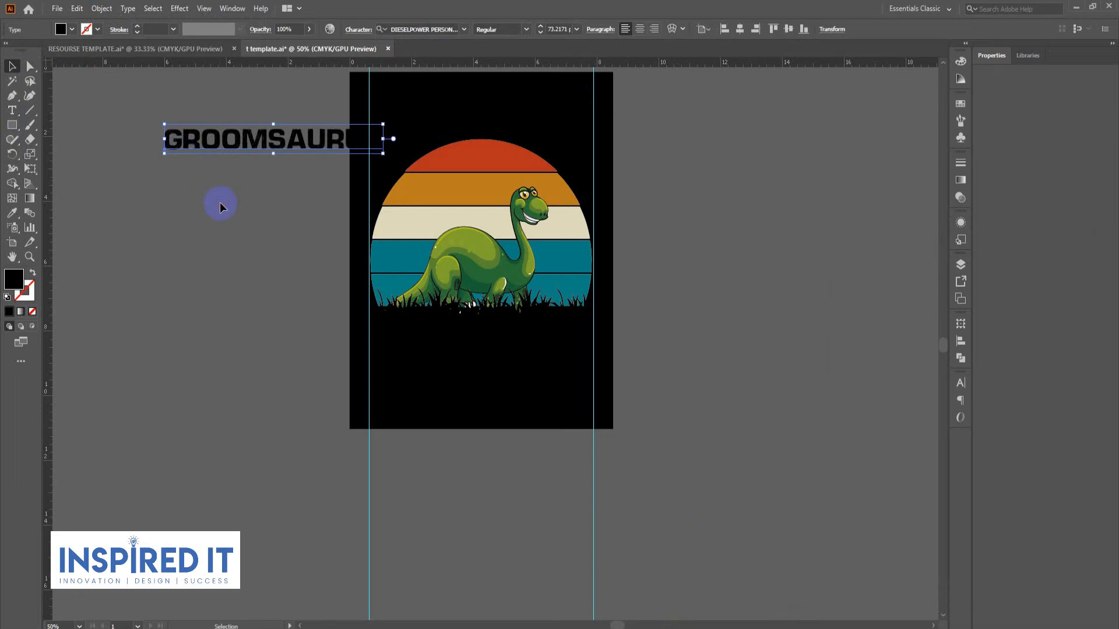
Move the GROOMSAURUS text directly beneath the grass line and fill it with the sunset's cream stripe colour
{"action": "left_click_drag", "start_coordinate": [257, 145], "coordinate": [463, 324]}
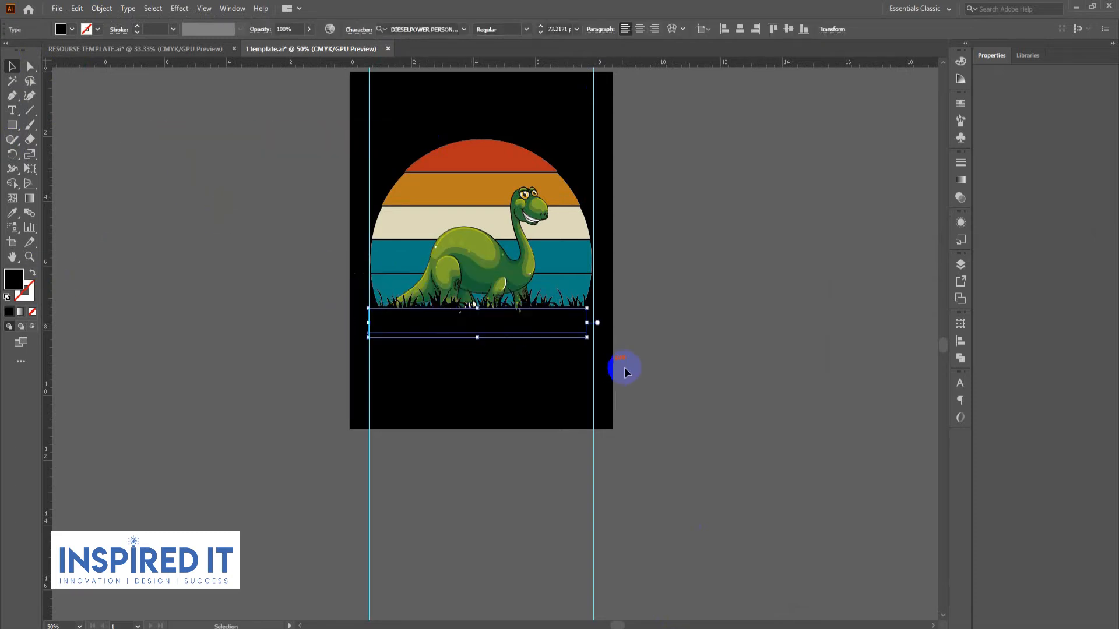
{"action": "double_click", "coordinate": [8, 282]}
{"action": "left_click_drag", "start_coordinate": [224, 258], "coordinate": [169, 248]}
{"action": "left_click", "coordinate": [447, 256]}
{"action": "left_click", "coordinate": [12, 212]}
{"action": "left_click", "coordinate": [396, 220]}
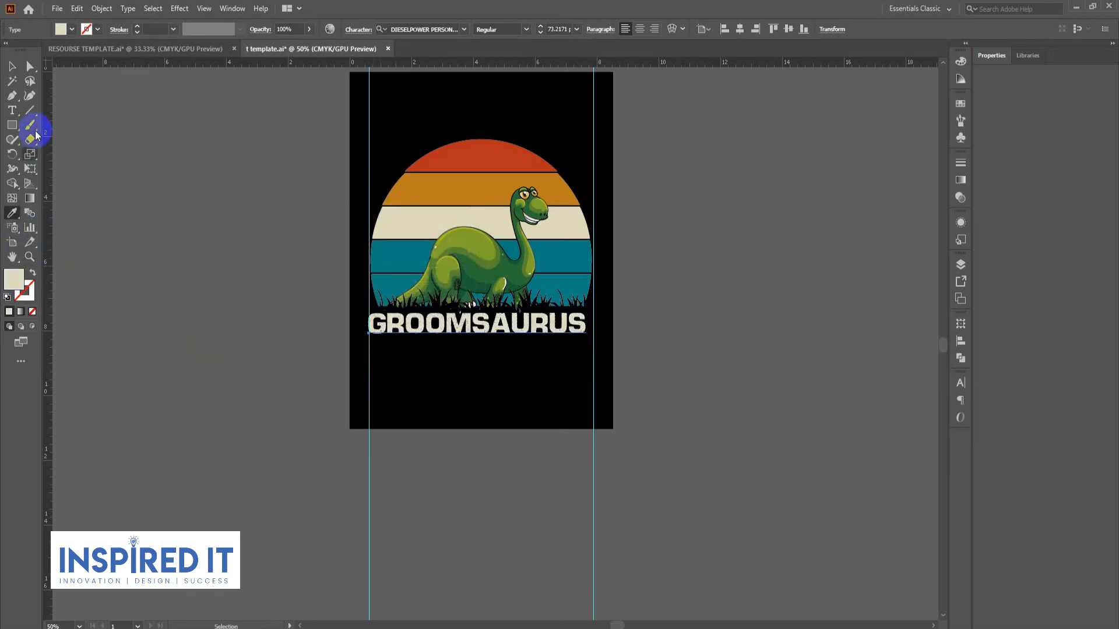
{"action": "left_click", "coordinate": [13, 69]}
Scale the GROOMSAURUS text to about 76 pt so it spans both vertical guides, and convert it to outlines
{"action": "left_click", "coordinate": [585, 336]}
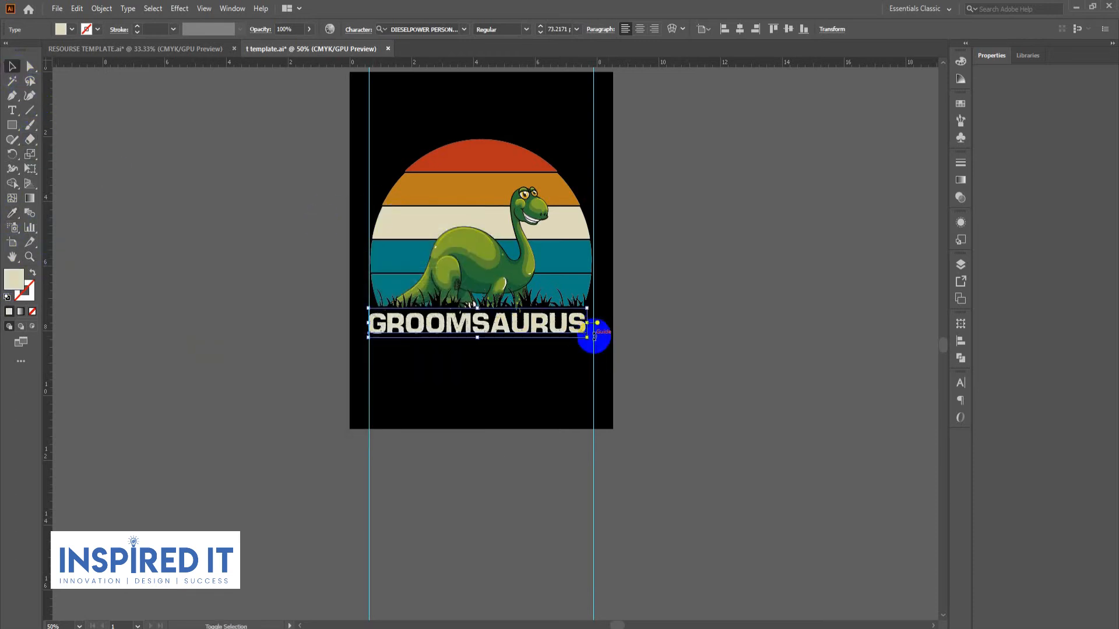
{"action": "left_click_drag", "start_coordinate": [588, 338], "coordinate": [594, 338]}
{"action": "right_click", "coordinate": [638, 322]}
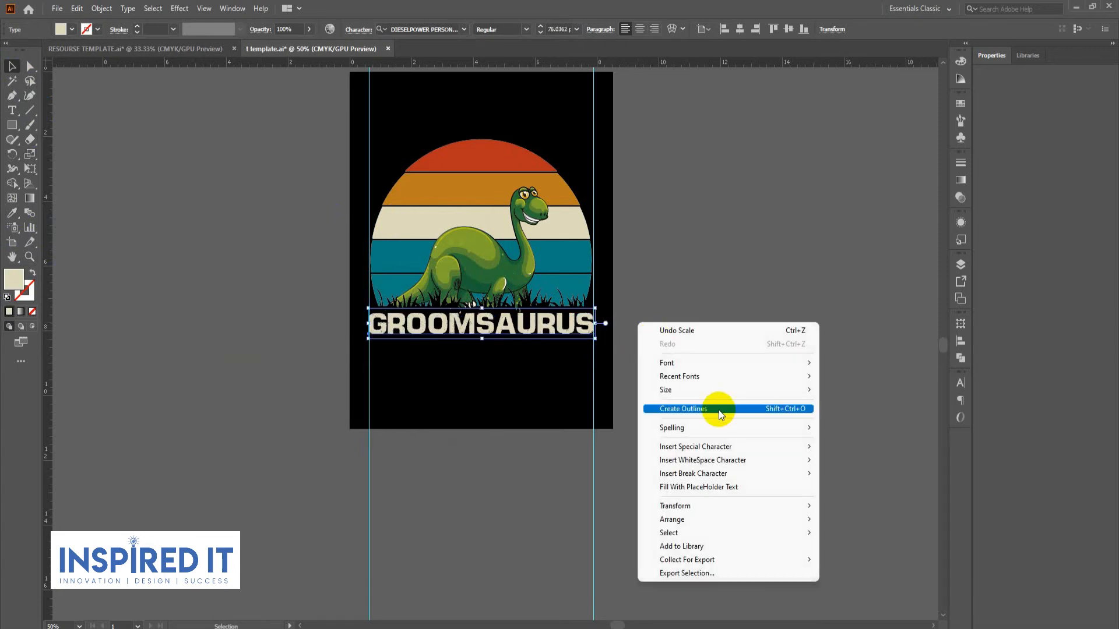
{"action": "left_click", "coordinate": [721, 410]}
{"action": "left_click", "coordinate": [673, 395]}
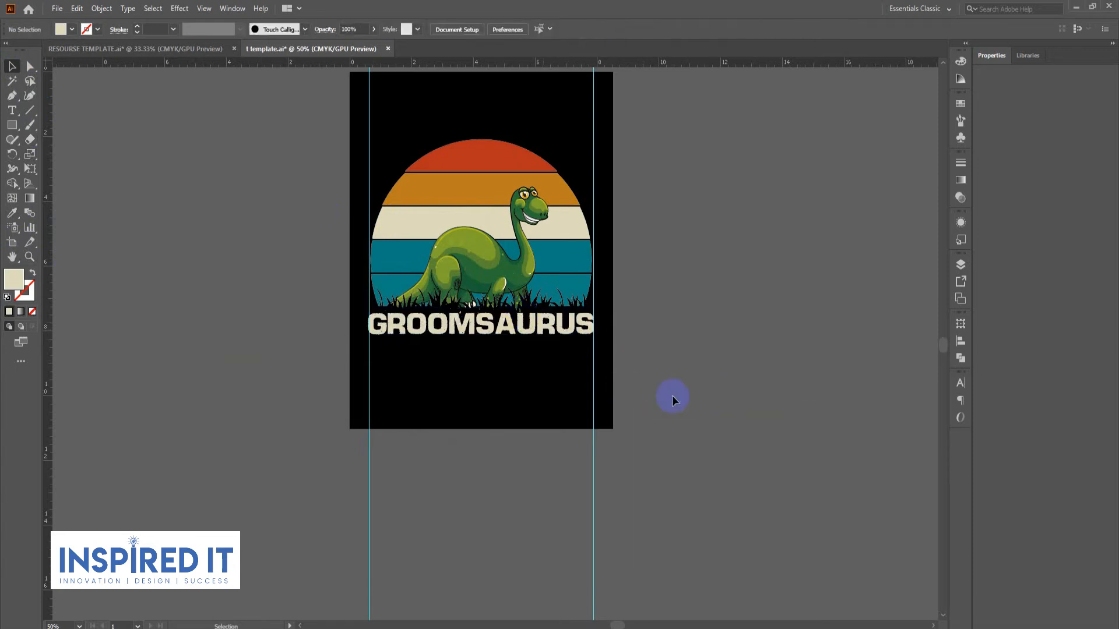
Switch to the Notepad document and copy the second design word, REX
{"action": "scroll", "coordinate": [672, 395], "scroll_direction": "down", "scroll_amount": 1}
{"action": "left_click", "coordinate": [684, 624]}
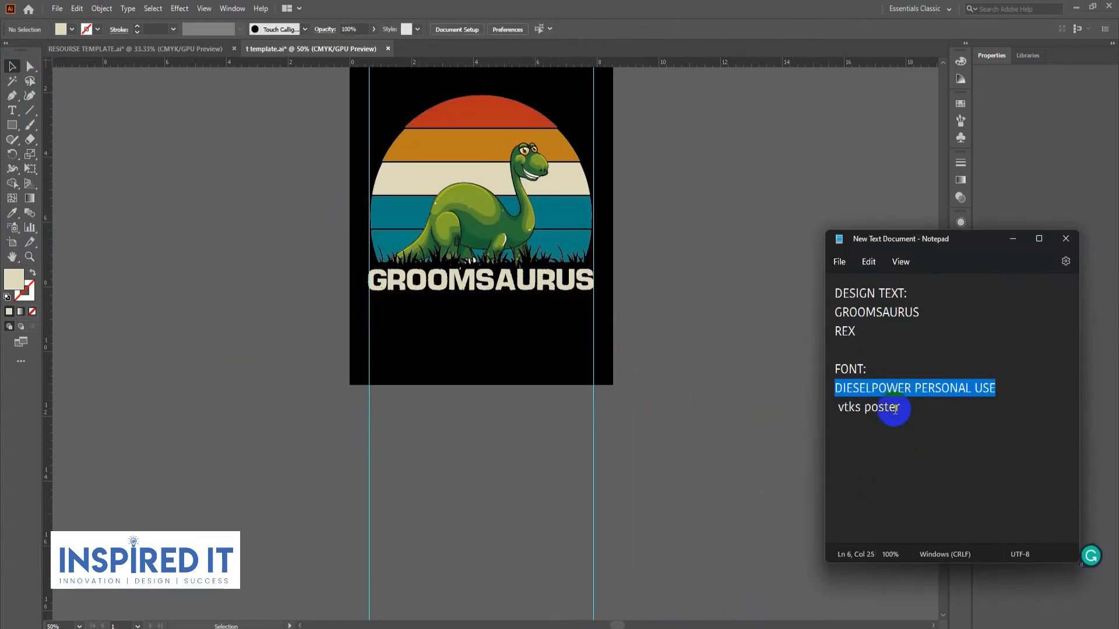
{"action": "left_click", "coordinate": [848, 344]}
{"action": "left_click_drag", "start_coordinate": [834, 331], "coordinate": [862, 329]}
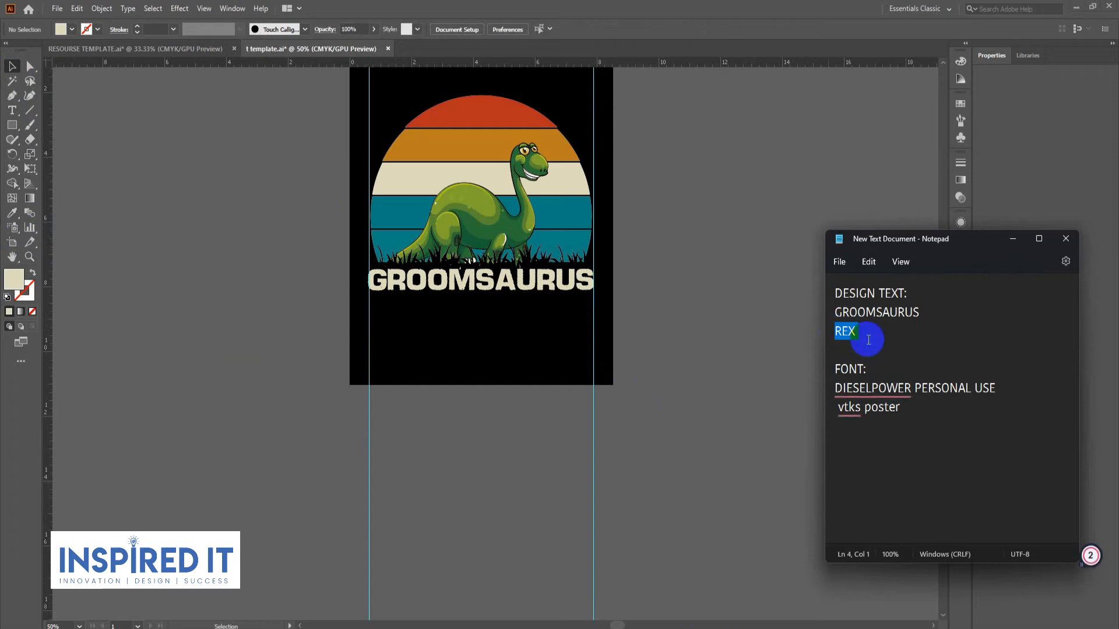
{"action": "right_click", "coordinate": [845, 348]}
{"action": "left_click", "coordinate": [860, 392]}
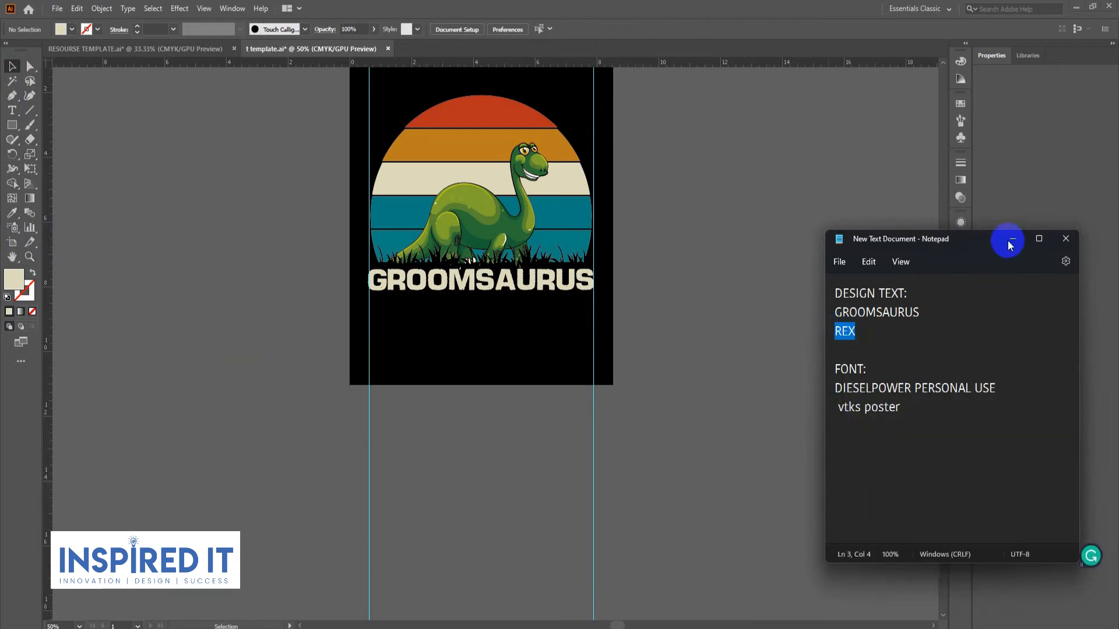
{"action": "left_click", "coordinate": [1012, 239]}
Add a text object reading REX beside the artboard, scaled up to about 51 pt
{"action": "left_click", "coordinate": [11, 109]}
{"action": "left_click", "coordinate": [152, 126]}
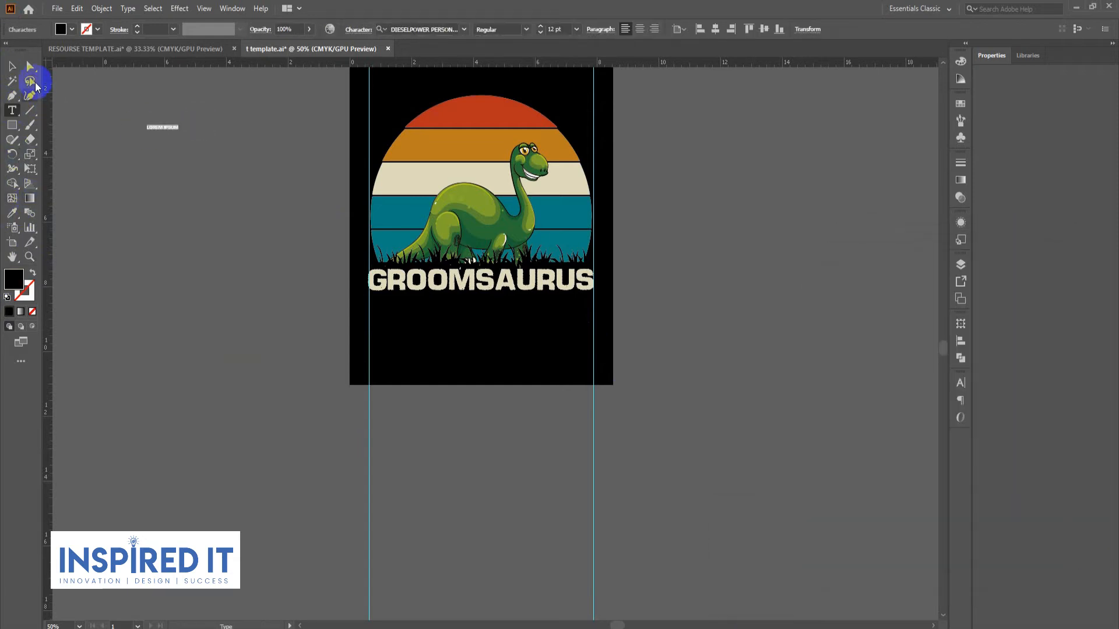
{"action": "left_click_drag", "start_coordinate": [192, 138], "coordinate": [47, 128]}
{"action": "left_click", "coordinate": [78, 8]}
{"action": "left_click", "coordinate": [83, 78]}
{"action": "left_click", "coordinate": [12, 66]}
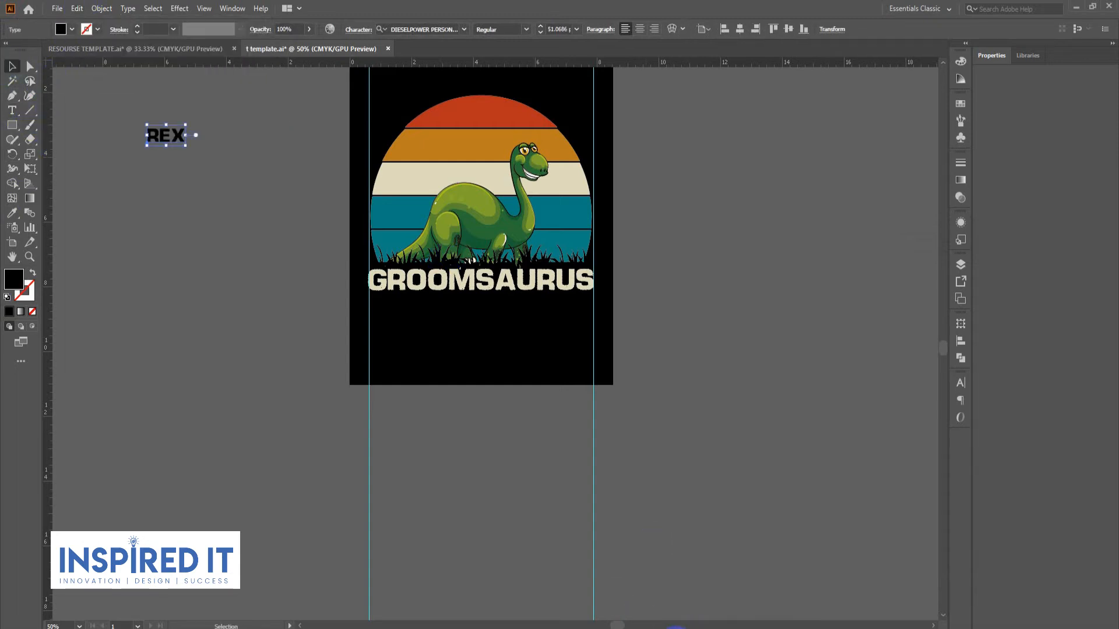
Switch to the Notepad document and copy the font name vtks poster for the second design word
{"action": "left_click", "coordinate": [660, 628]}
{"action": "left_click_drag", "start_coordinate": [926, 432], "coordinate": [816, 418]}
{"action": "right_click", "coordinate": [840, 421]}
{"action": "left_click", "coordinate": [871, 244]}
{"action": "left_click", "coordinate": [1014, 239]}
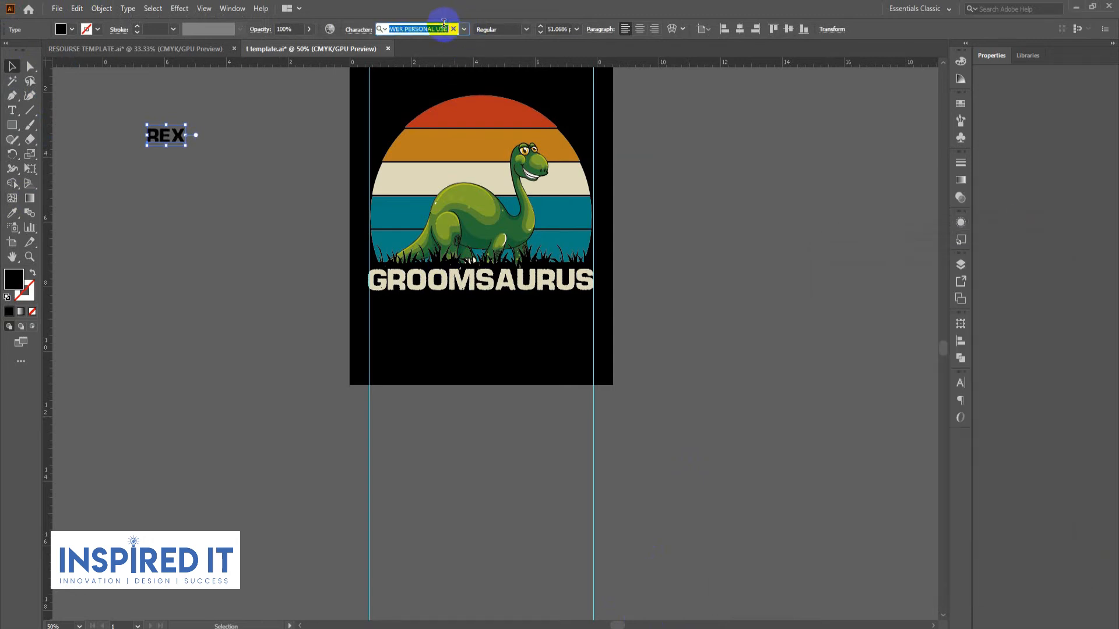
Set the font of the REX text to vtks poster
{"action": "right_click", "coordinate": [436, 32]}
{"action": "left_click", "coordinate": [461, 87]}
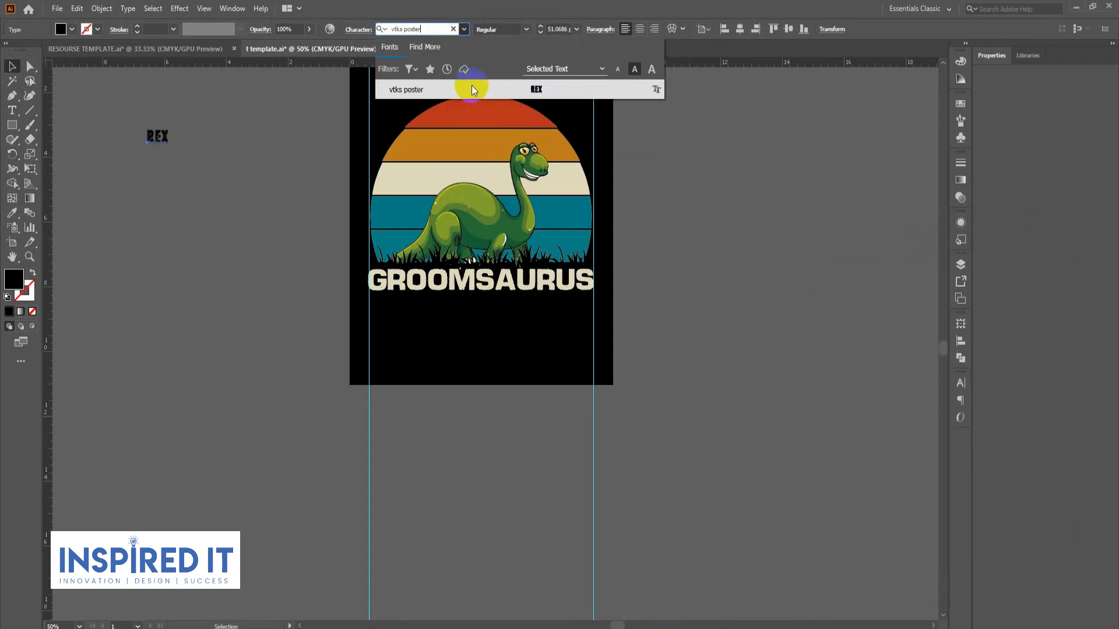
{"action": "left_click", "coordinate": [541, 90]}
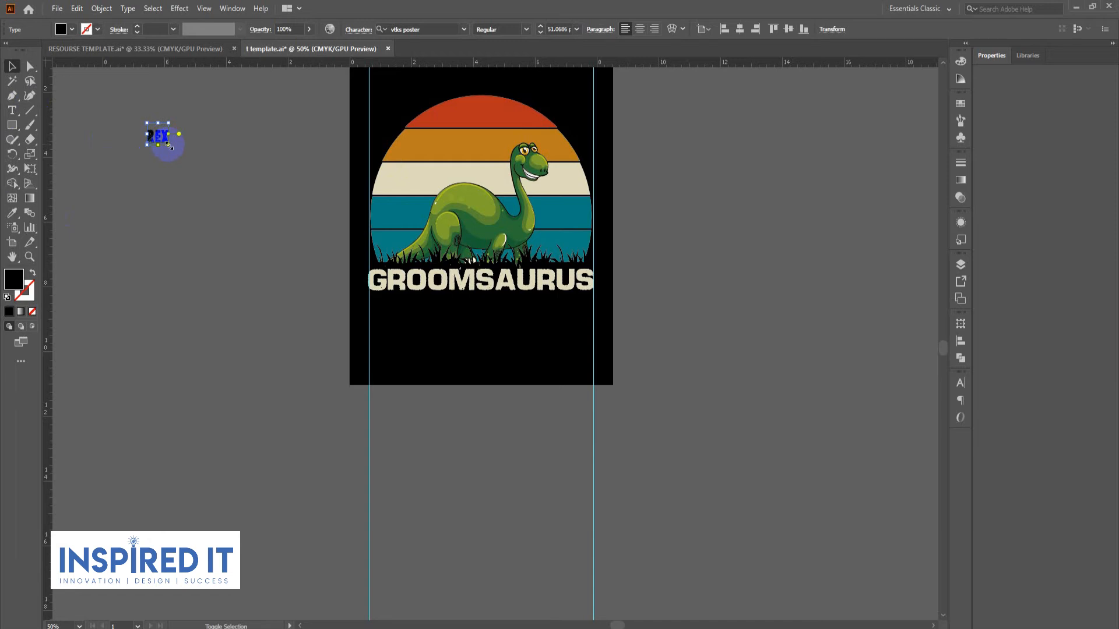
Enlarge REX to about 254 pt beneath GROOMSAURUS and fill it with green sampled from the dinosaur's body
{"action": "left_click_drag", "start_coordinate": [204, 217], "coordinate": [481, 369]}
{"action": "left_click", "coordinate": [12, 212]}
{"action": "left_click", "coordinate": [460, 223]}
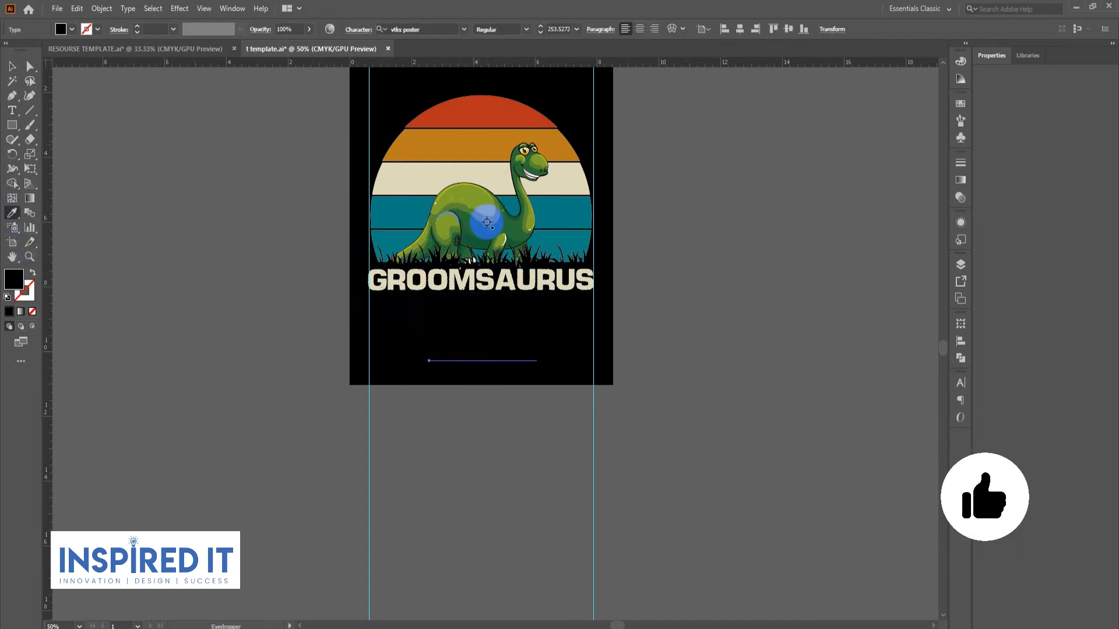
{"action": "key", "text": "v"}
{"action": "left_click", "coordinate": [510, 531]}
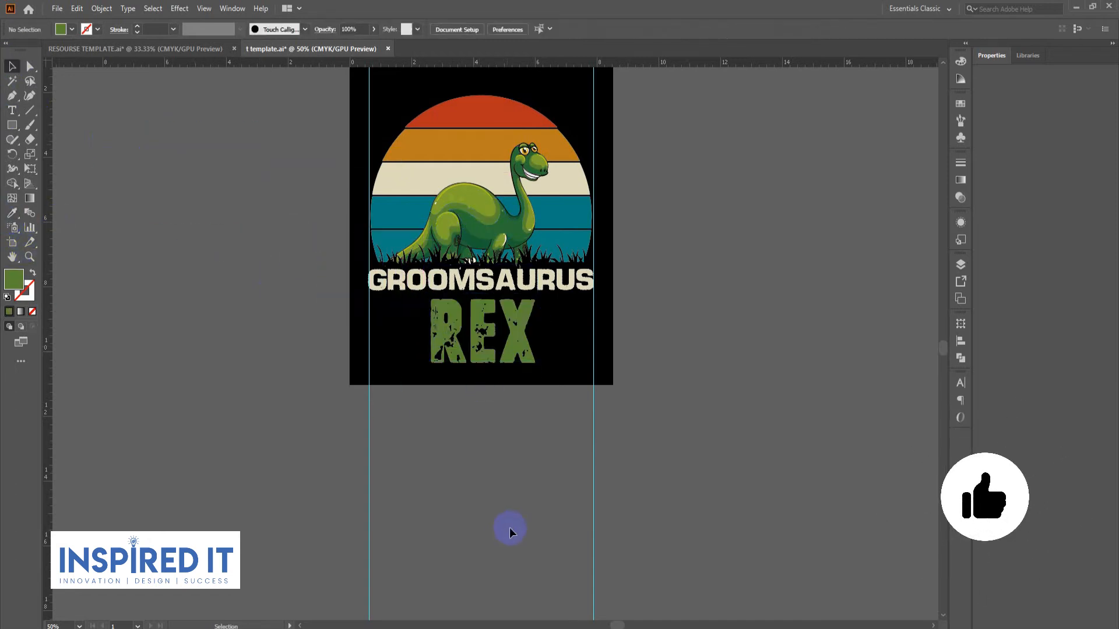
Convert the REX text to outlines and scale it down, centred beneath GROOMSAURUS
{"action": "right_click", "coordinate": [146, 288]}
{"action": "left_click_drag", "start_coordinate": [511, 349], "coordinate": [480, 336]}
{"action": "left_click", "coordinate": [208, 372]}
{"action": "left_click", "coordinate": [161, 306]}
{"action": "left_click", "coordinate": [559, 508]}
{"action": "left_click", "coordinate": [489, 356]}
{"action": "left_click", "coordinate": [641, 390]}
{"action": "left_click", "coordinate": [489, 335]}
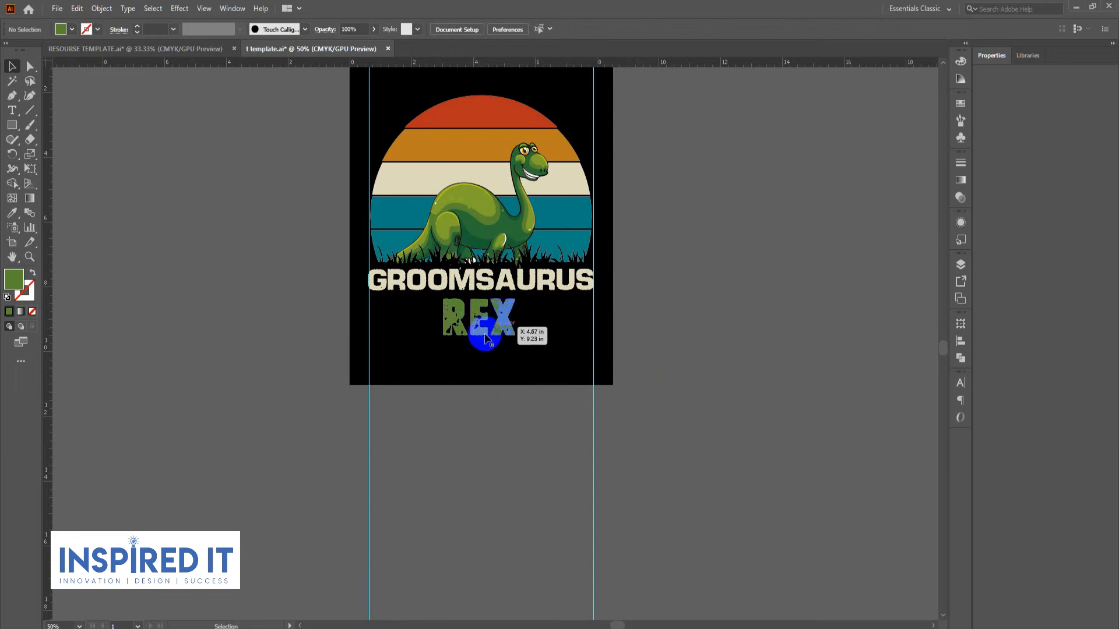
Nudge REX up closer to GROOMSAURUS and stretch it wider horizontally on both sides
{"action": "left_click", "coordinate": [487, 331]}
{"action": "key", "text": "Up"}
{"action": "key", "text": "Up"}
{"action": "key", "text": "Up"}
{"action": "key", "text": "Up"}
{"action": "key", "text": "Up"}
{"action": "key", "text": "Up"}
{"action": "key", "text": "Up"}
{"action": "key", "text": "Up"}
{"action": "left_click_drag", "start_coordinate": [515, 316], "coordinate": [530, 314]}
{"action": "left_click_drag", "start_coordinate": [444, 313], "coordinate": [471, 331]}
{"action": "left_click", "coordinate": [673, 331]}
{"action": "left_click", "coordinate": [722, 378]}
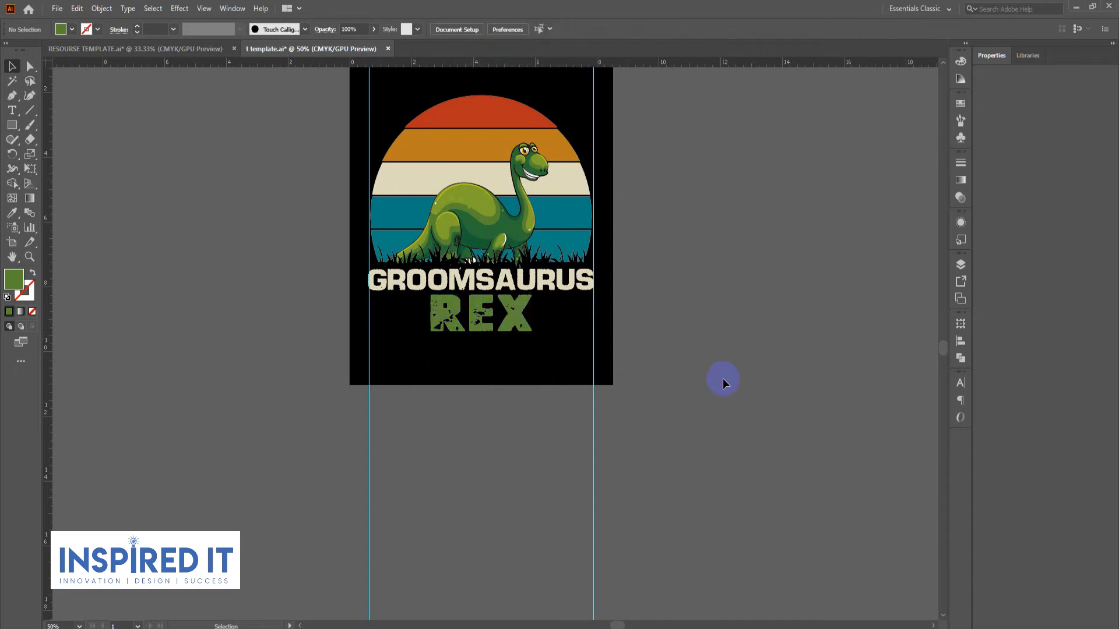
Draw a horizontal line about 1.86 in long from just before the R of REX to the left vertical guide
{"action": "key", "text": "ctrl+plus"}
{"action": "left_click", "coordinate": [21, 132]}
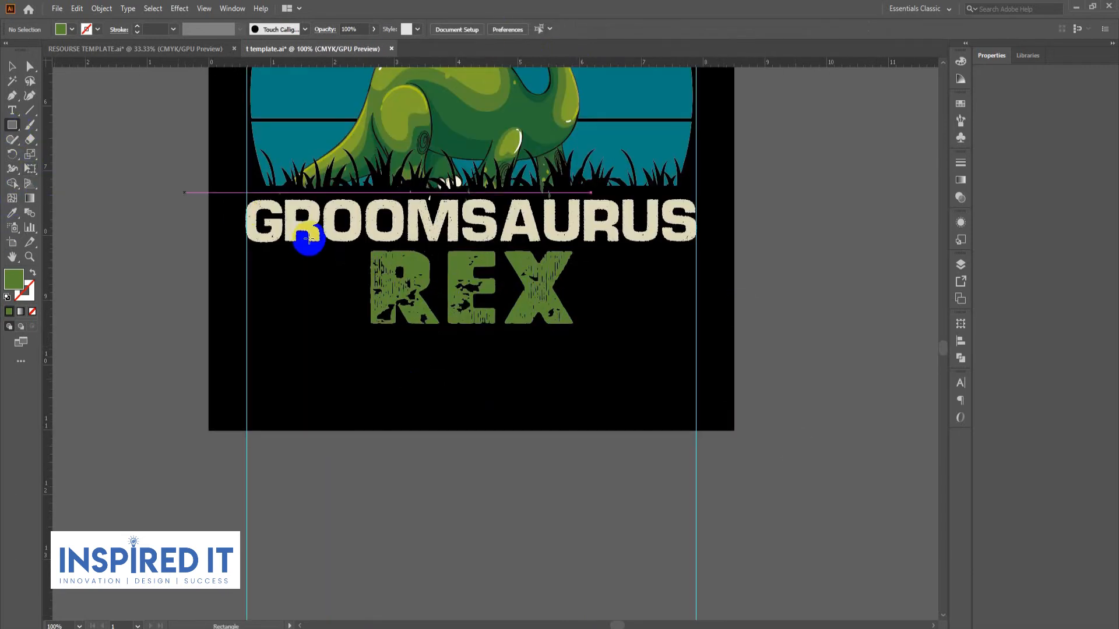
{"action": "left_click", "coordinate": [11, 98]}
{"action": "left_click", "coordinate": [360, 257]}
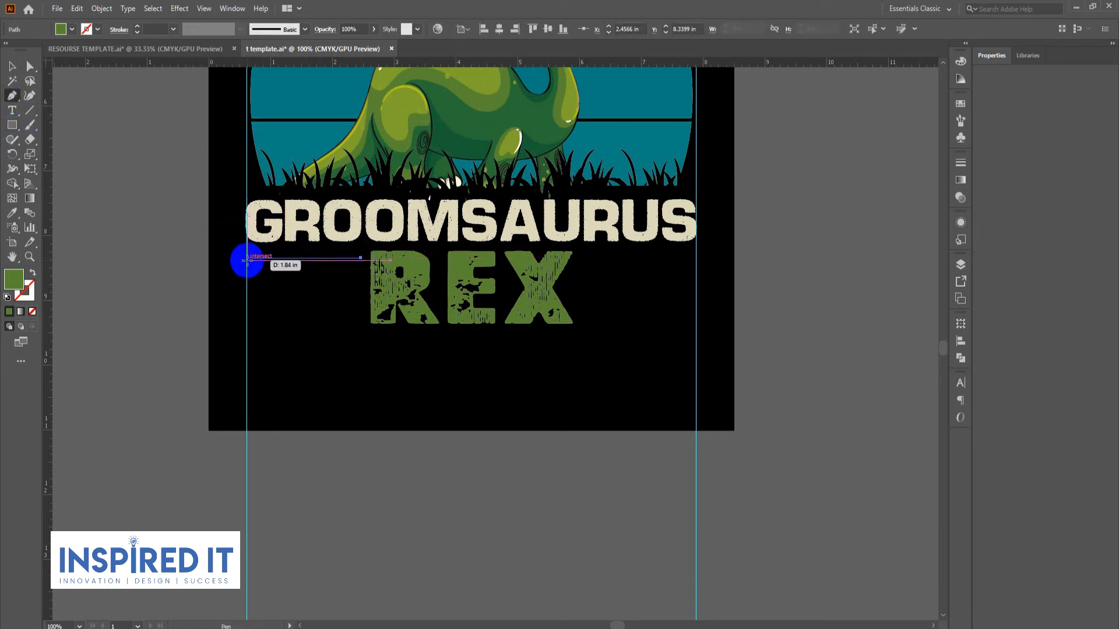
{"action": "left_click", "coordinate": [245, 259]}
{"action": "left_click", "coordinate": [11, 66]}
{"action": "left_click", "coordinate": [324, 256]}
{"action": "left_click", "coordinate": [320, 261]}
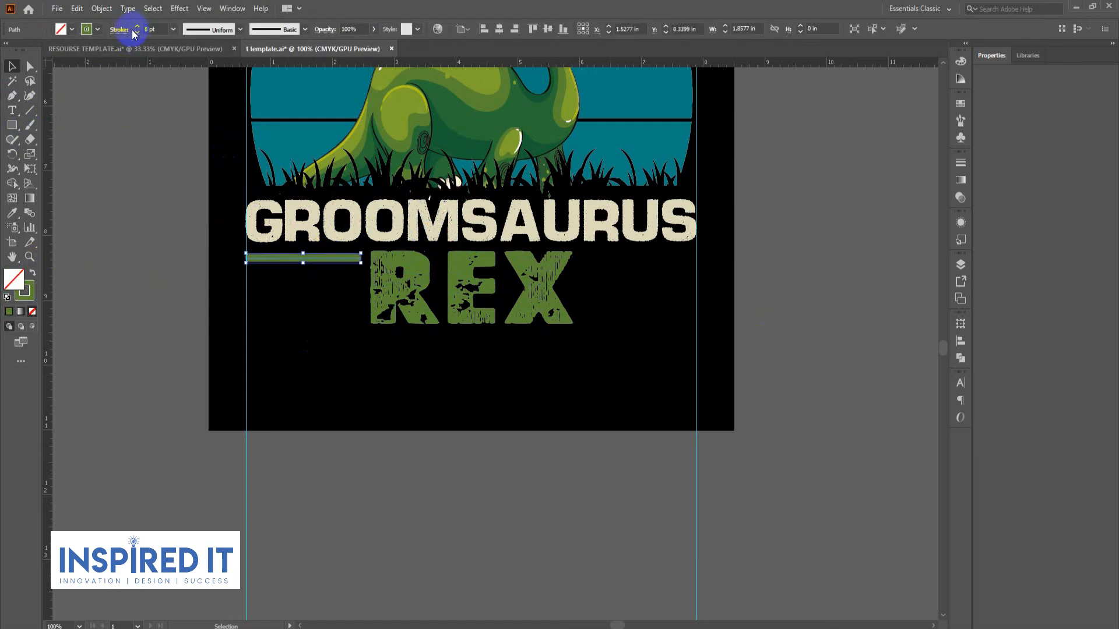
Give the line an 11 pt stroke in the cream colour of GROOMSAURUS with a tapered width profile pointing outward
{"action": "left_click", "coordinate": [11, 213]}
{"action": "left_click", "coordinate": [262, 203]}
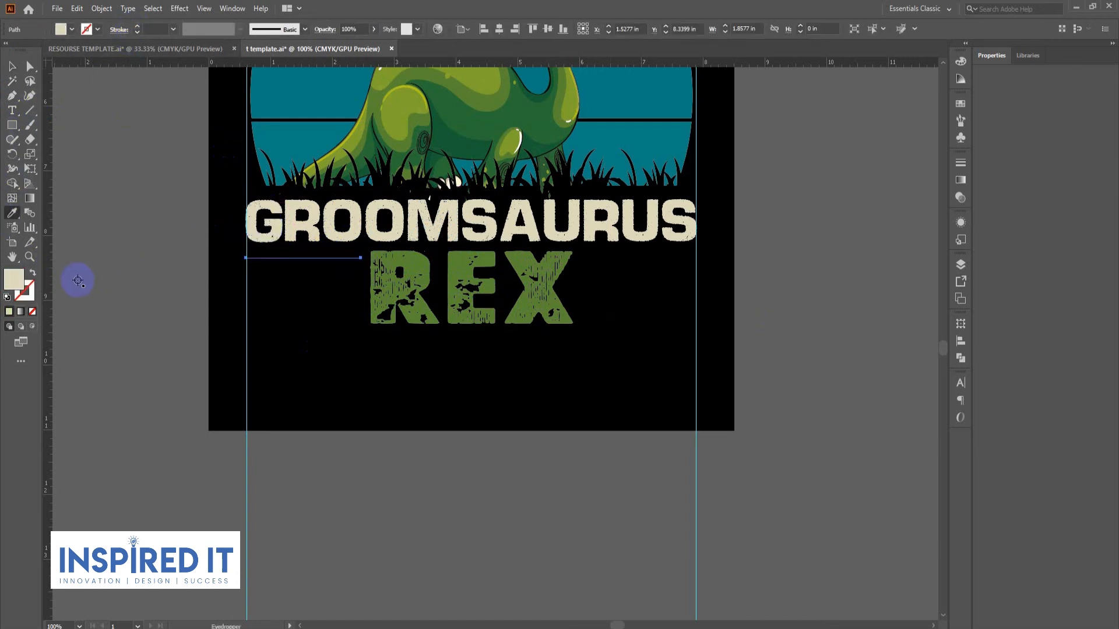
{"action": "left_click", "coordinate": [36, 272]}
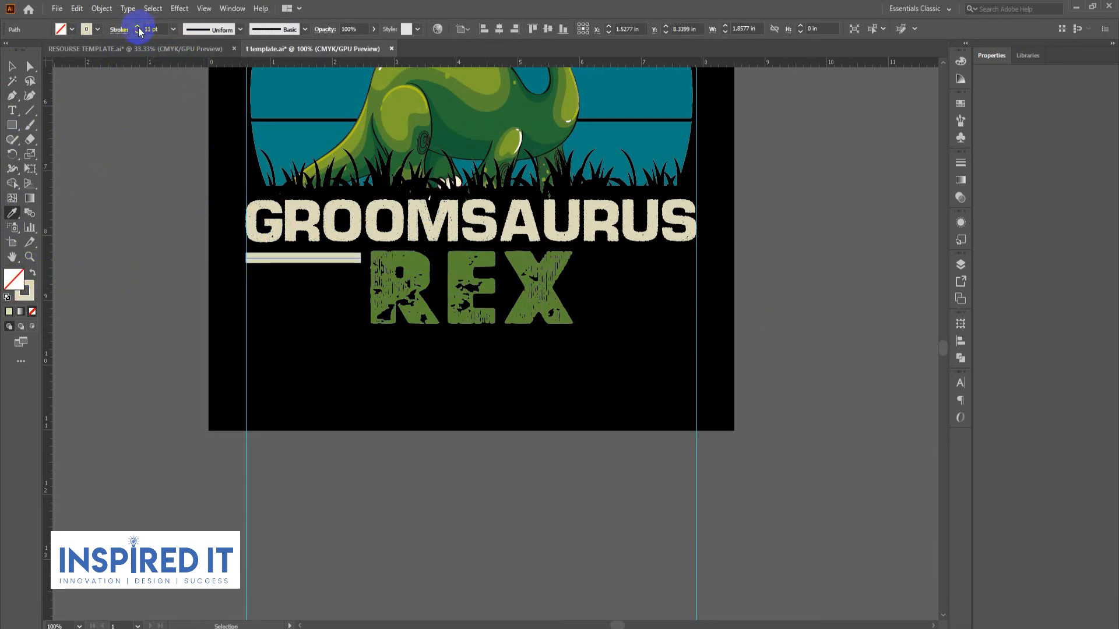
{"action": "left_click", "coordinate": [215, 30]}
{"action": "left_click", "coordinate": [205, 121]}
{"action": "left_click", "coordinate": [11, 67]}
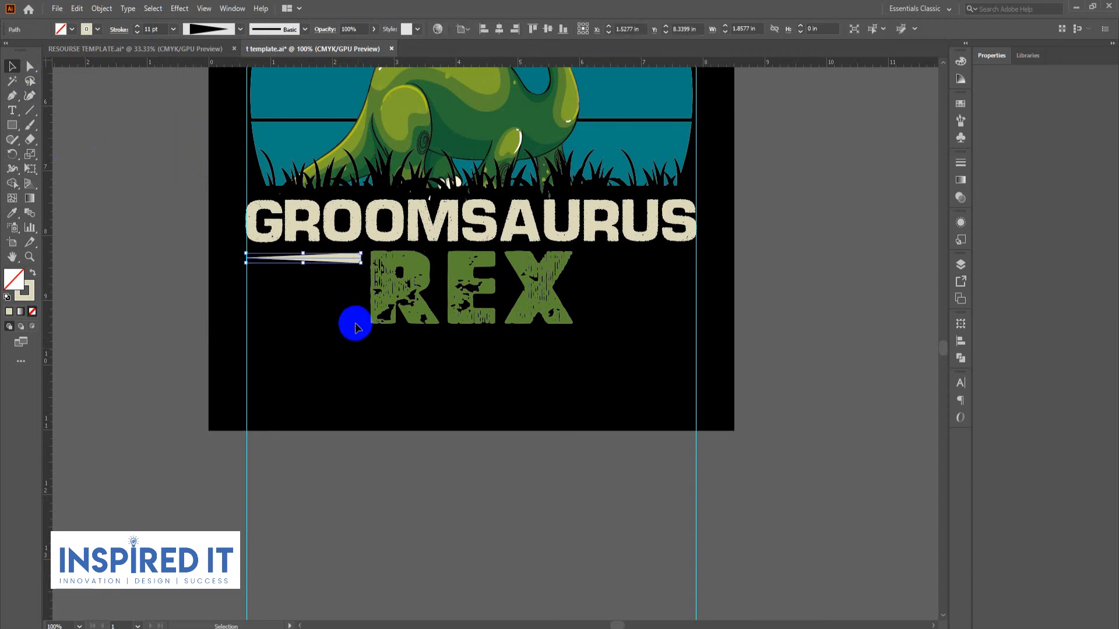
Duplicate the tapered line about 0.15 in below and repeat the copy five times to match the height of REX
{"action": "left_click_drag", "start_coordinate": [350, 256], "coordinate": [353, 270]}
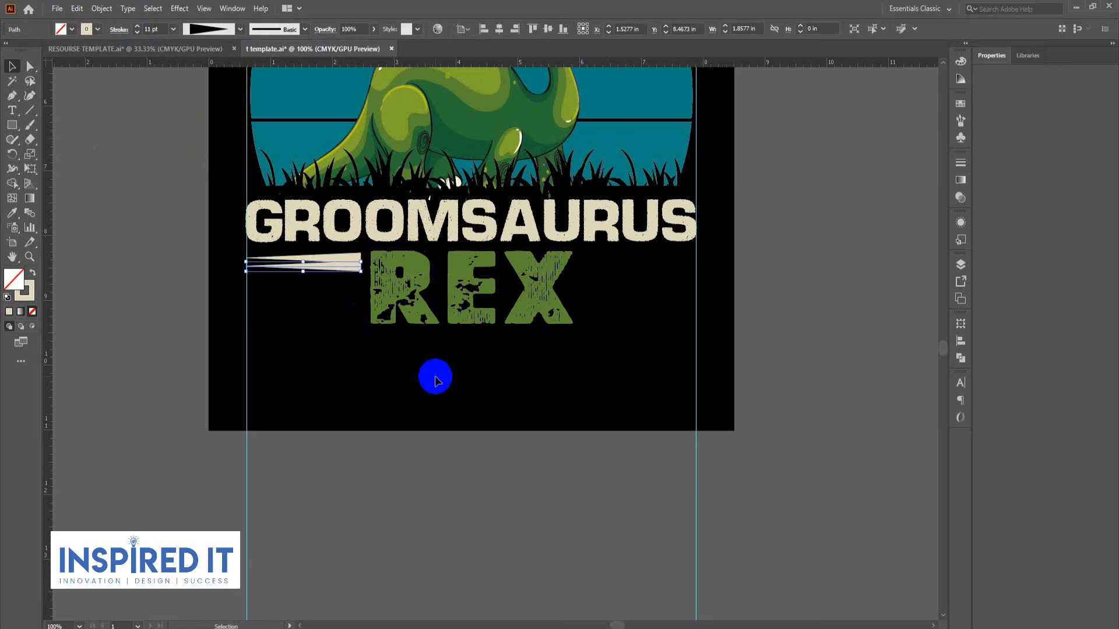
{"action": "key", "text": "Delete"}
{"action": "left_click_drag", "start_coordinate": [343, 260], "coordinate": [342, 270]}
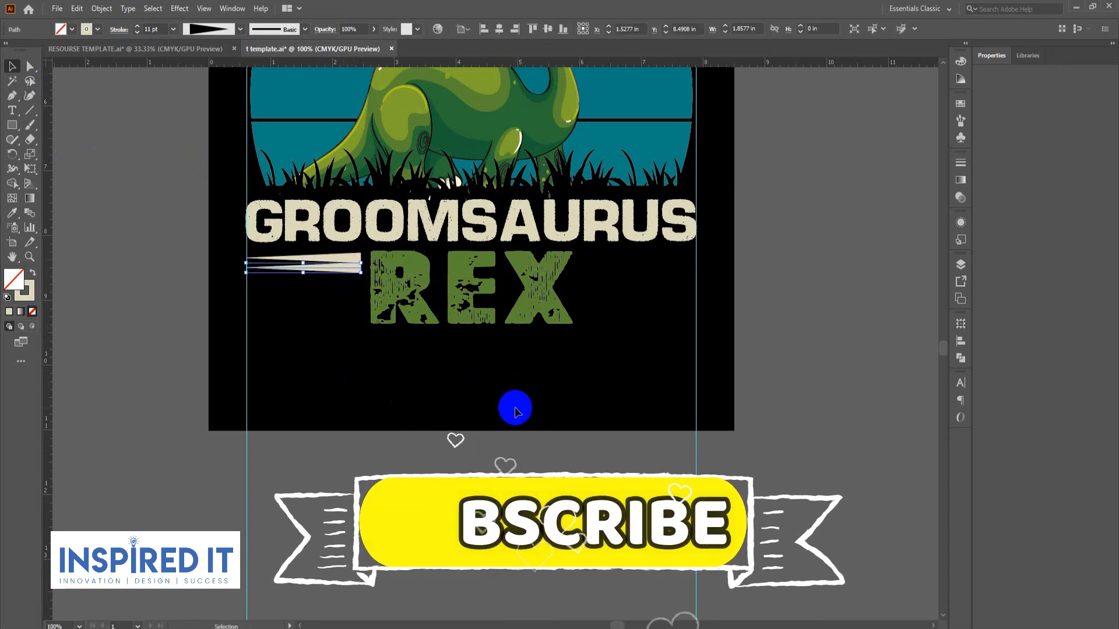
{"action": "key", "text": "ctrl+d"}
{"action": "key", "text": "ctrl+d"}
{"action": "key", "text": "ctrl+d"}
{"action": "key", "text": "ctrl+d"}
{"action": "key", "text": "ctrl+d"}
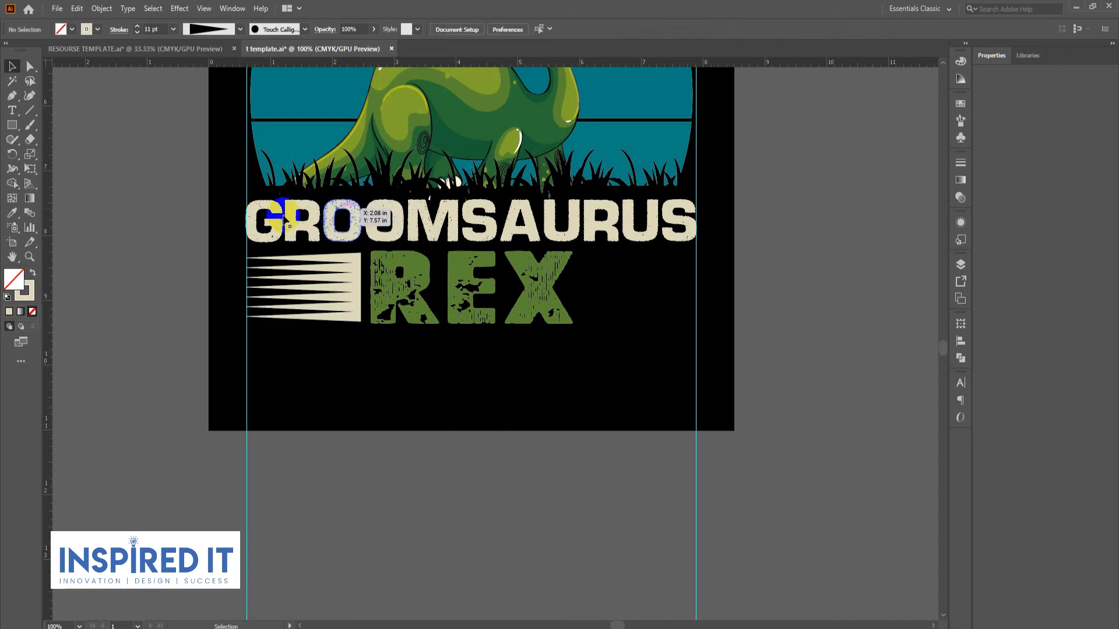
Select all the tapered lines beside REX and expand their appearance and strokes into filled shapes
{"action": "left_click_drag", "start_coordinate": [220, 252], "coordinate": [257, 320]}
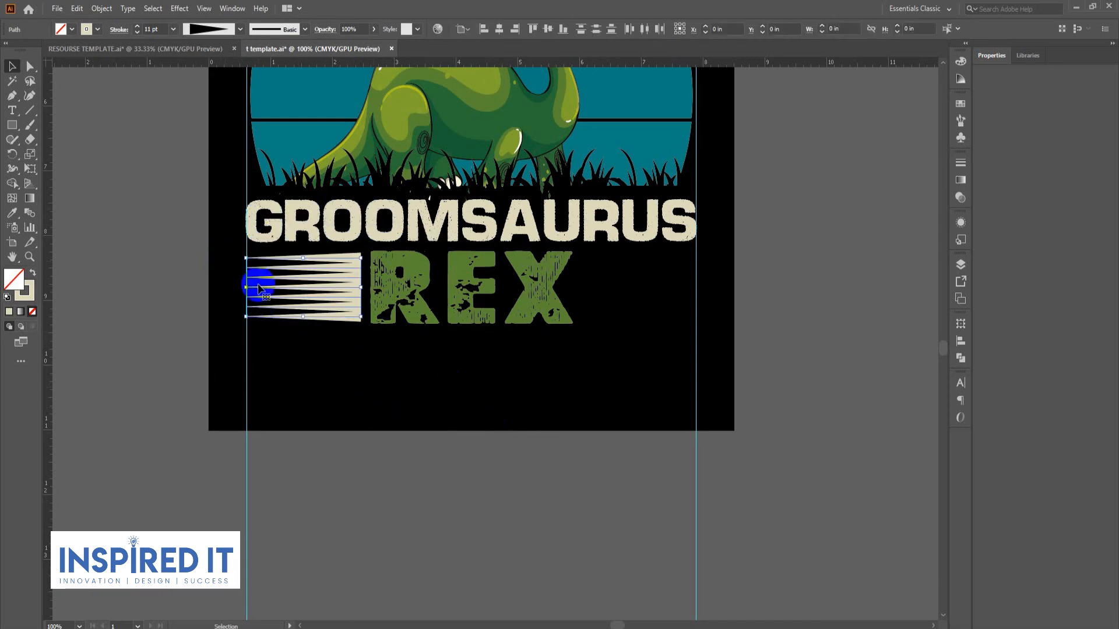
{"action": "left_click", "coordinate": [101, 9]}
{"action": "left_click", "coordinate": [130, 168]}
{"action": "left_click", "coordinate": [101, 8]}
{"action": "left_click", "coordinate": [137, 153]}
{"action": "left_click", "coordinate": [380, 394]}
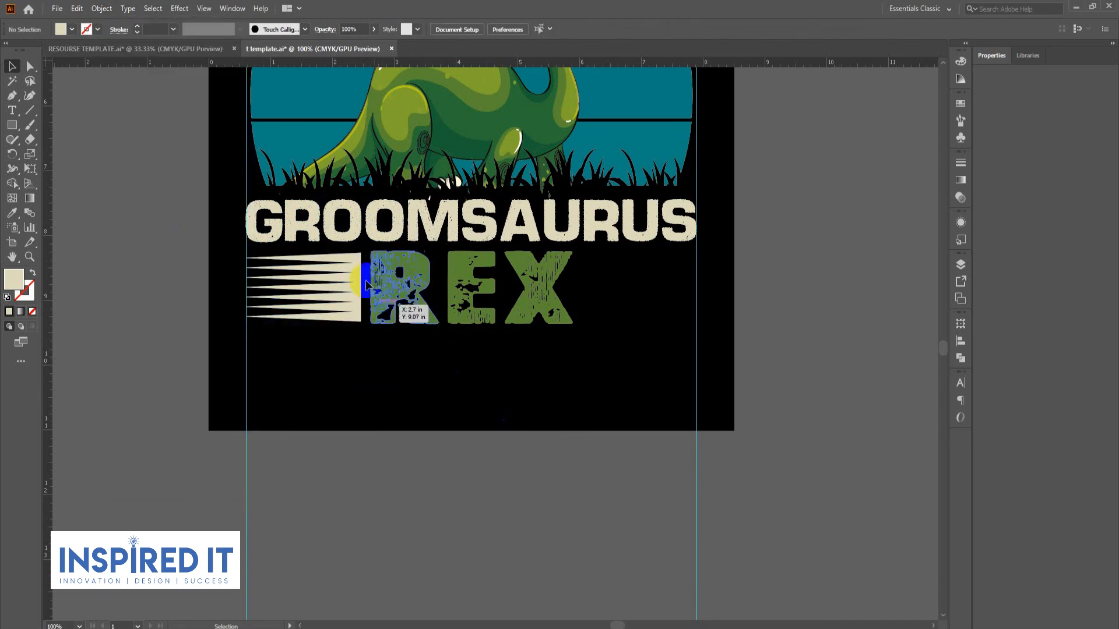
Ungroup the expanded tapered lines and unite them into one shape
{"action": "left_click", "coordinate": [338, 264]}
{"action": "right_click", "coordinate": [338, 264]}
{"action": "left_click", "coordinate": [240, 384]}
{"action": "left_click_drag", "start_coordinate": [227, 251], "coordinate": [370, 368]}
{"action": "left_click", "coordinate": [961, 357]}
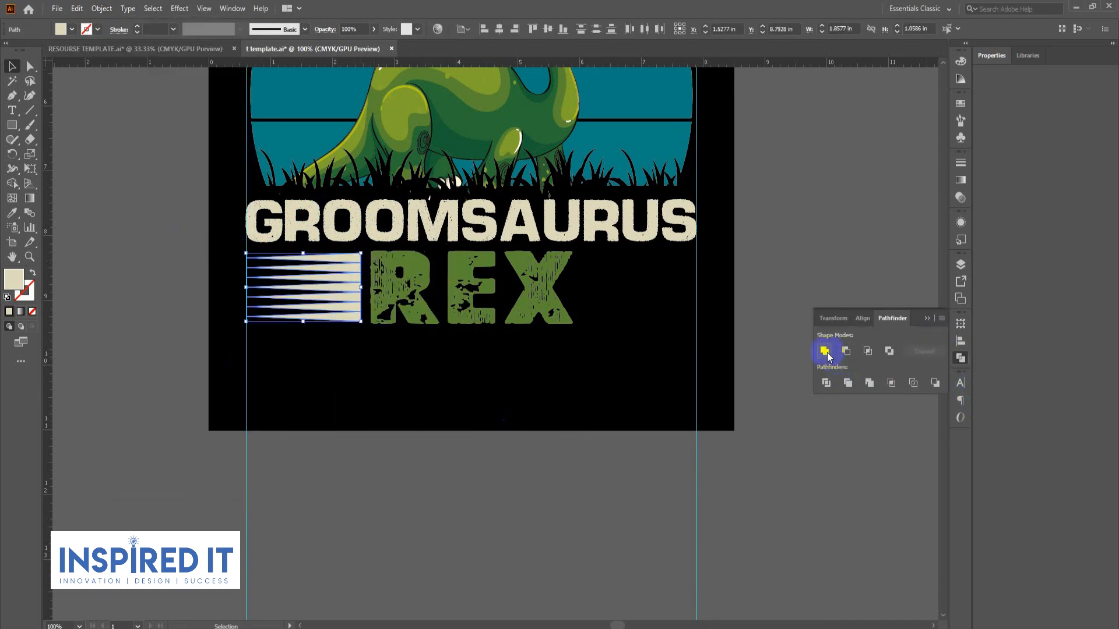
Make a copy of the tapered lines mirrored across the vertical axis and move it between REX and the right guide
{"action": "right_click", "coordinate": [649, 298]}
{"action": "mouse_move", "coordinate": [685, 494]}
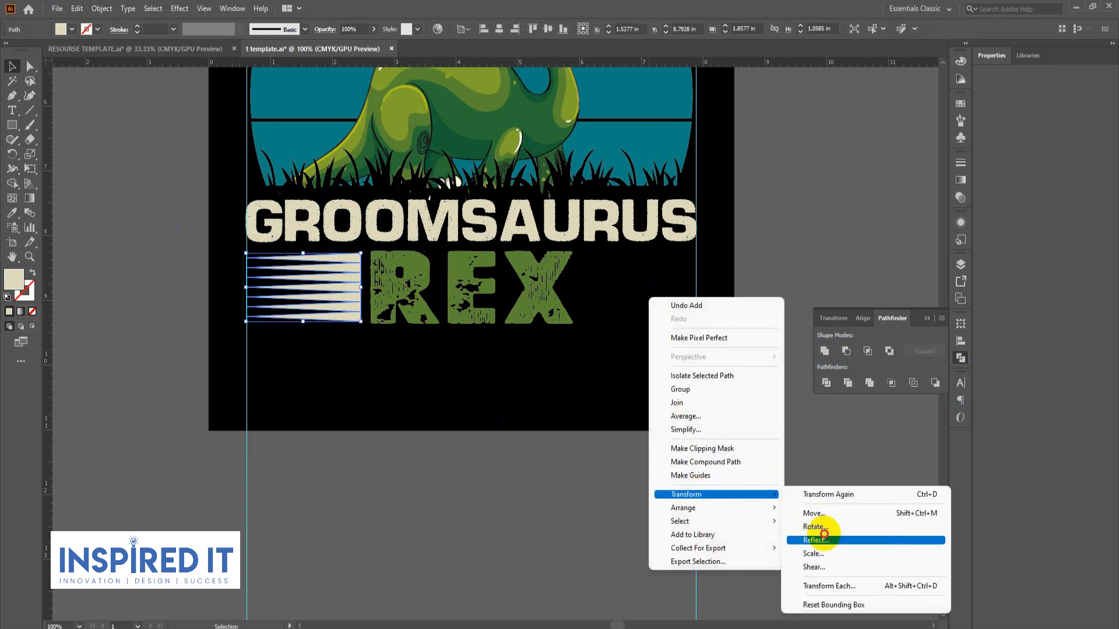
{"action": "left_click", "coordinate": [816, 540]}
{"action": "left_click", "coordinate": [716, 420]}
{"action": "left_click", "coordinate": [737, 444]}
{"action": "left_click", "coordinate": [570, 464]}
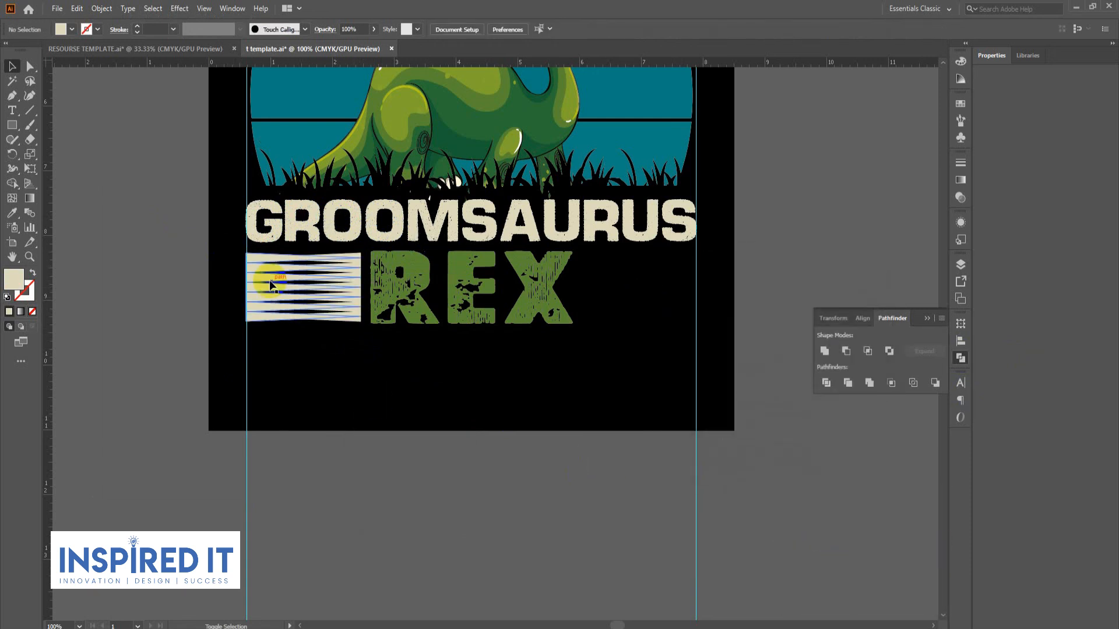
{"action": "left_click_drag", "start_coordinate": [263, 288], "coordinate": [600, 289]}
{"action": "key", "text": "ctrl+minus"}
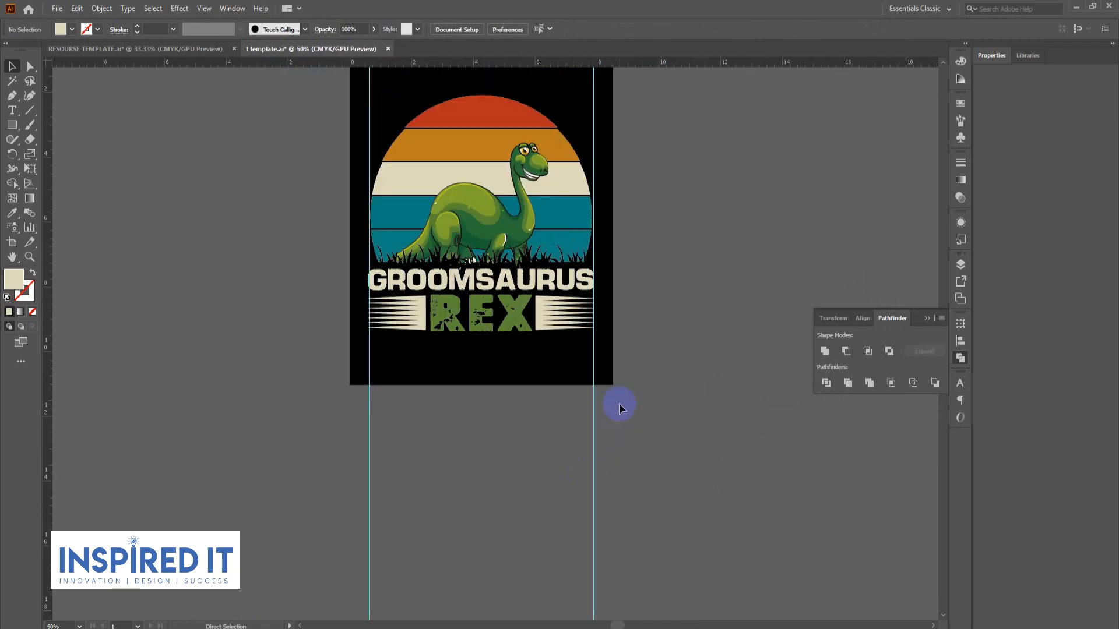
{"action": "left_click", "coordinate": [961, 358]}
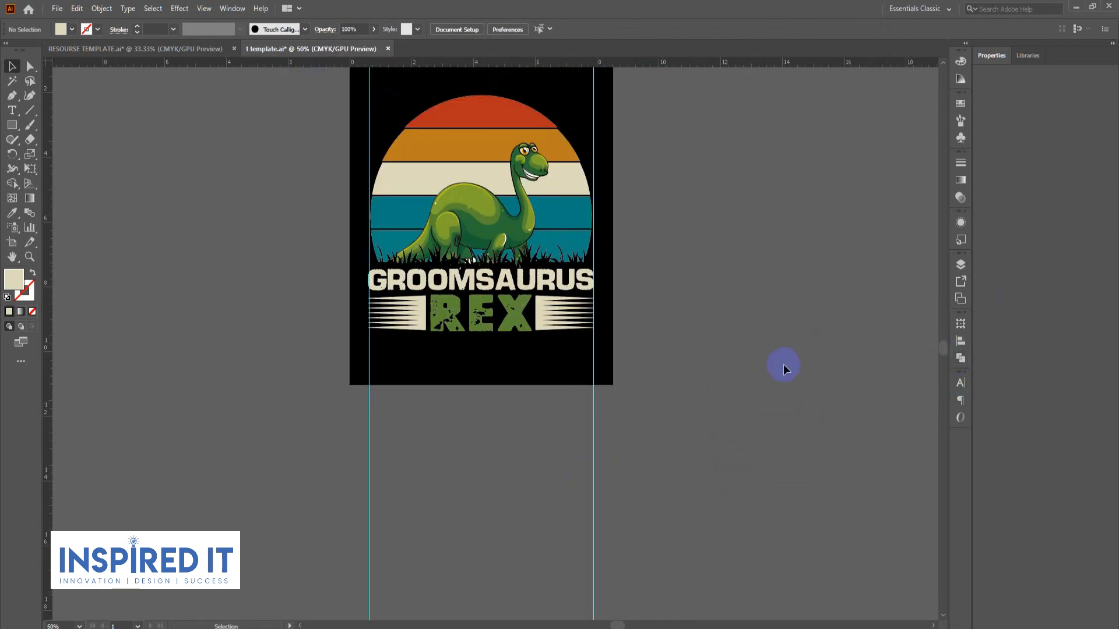
{"action": "key", "text": "ctrl+minus"}
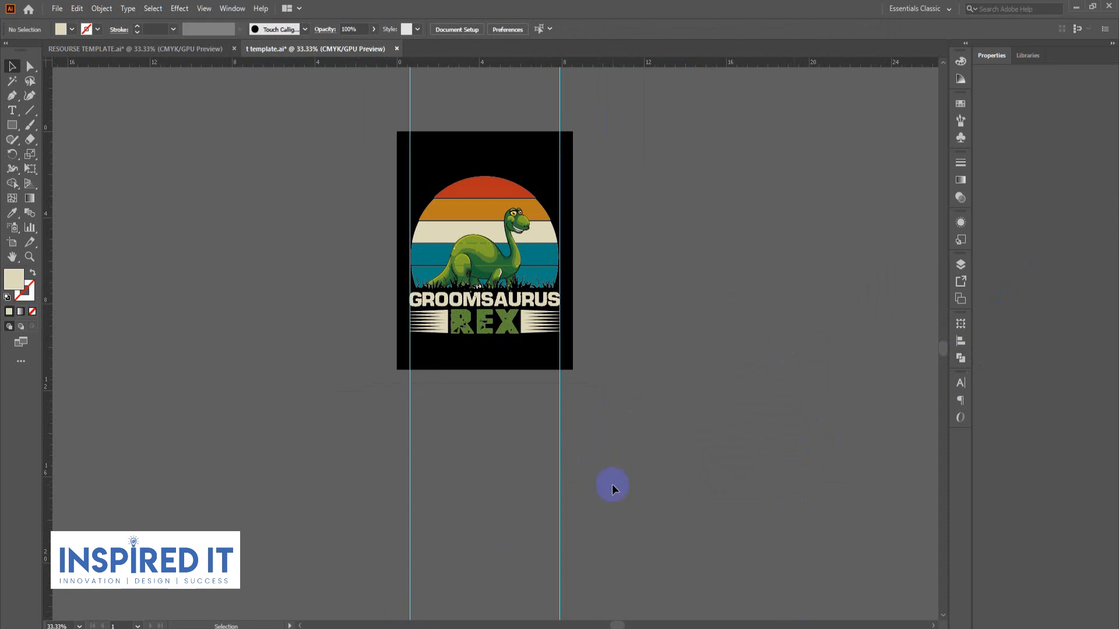
Delete the stray grass fragments that extend beyond the two vertical guides
{"action": "left_click_drag", "start_coordinate": [386, 185], "coordinate": [576, 351]}
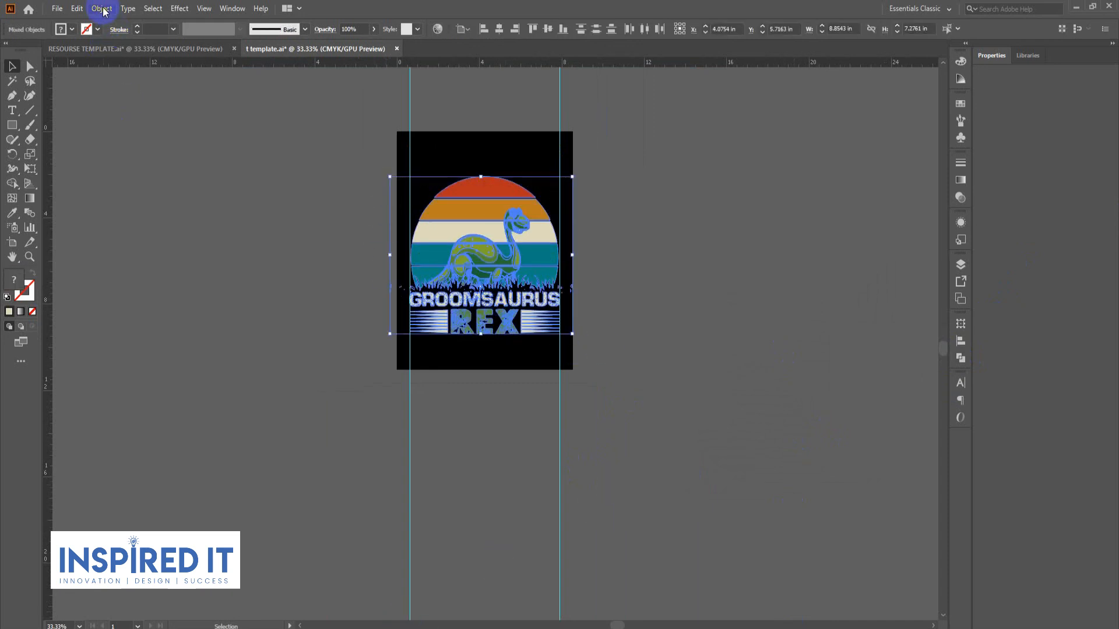
{"action": "left_click", "coordinate": [228, 257]}
{"action": "left_click", "coordinate": [411, 373]}
{"action": "left_click", "coordinate": [62, 85]}
{"action": "left_click_drag", "start_coordinate": [228, 156], "coordinate": [411, 406]}
{"action": "left_click", "coordinate": [410, 406]}
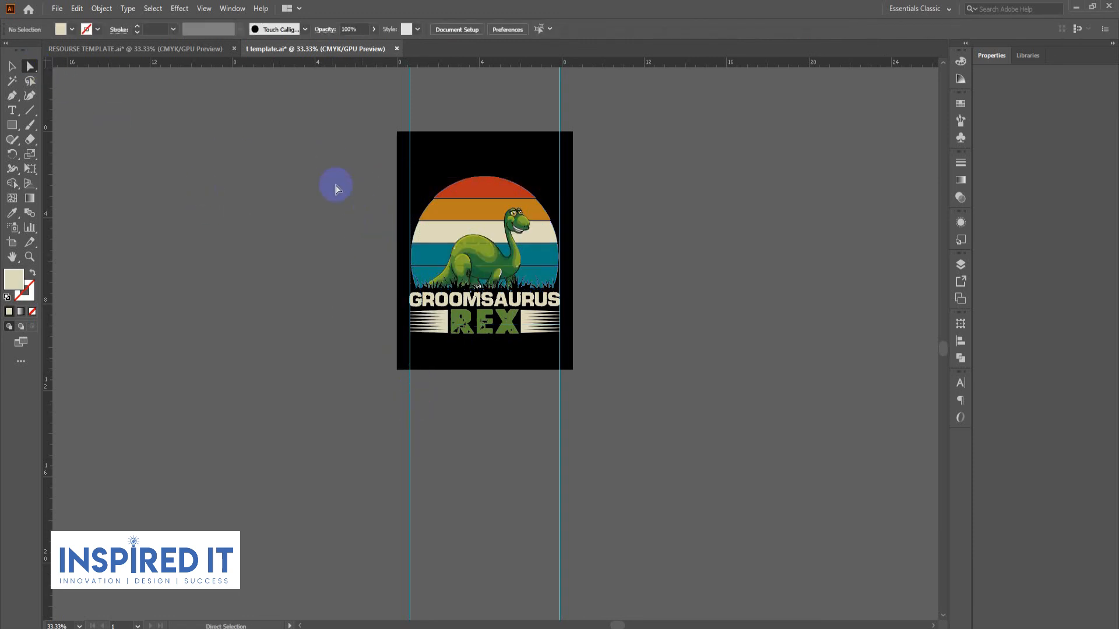
{"action": "left_click_drag", "start_coordinate": [422, 507], "coordinate": [406, 475]}
{"action": "left_click", "coordinate": [350, 323]}
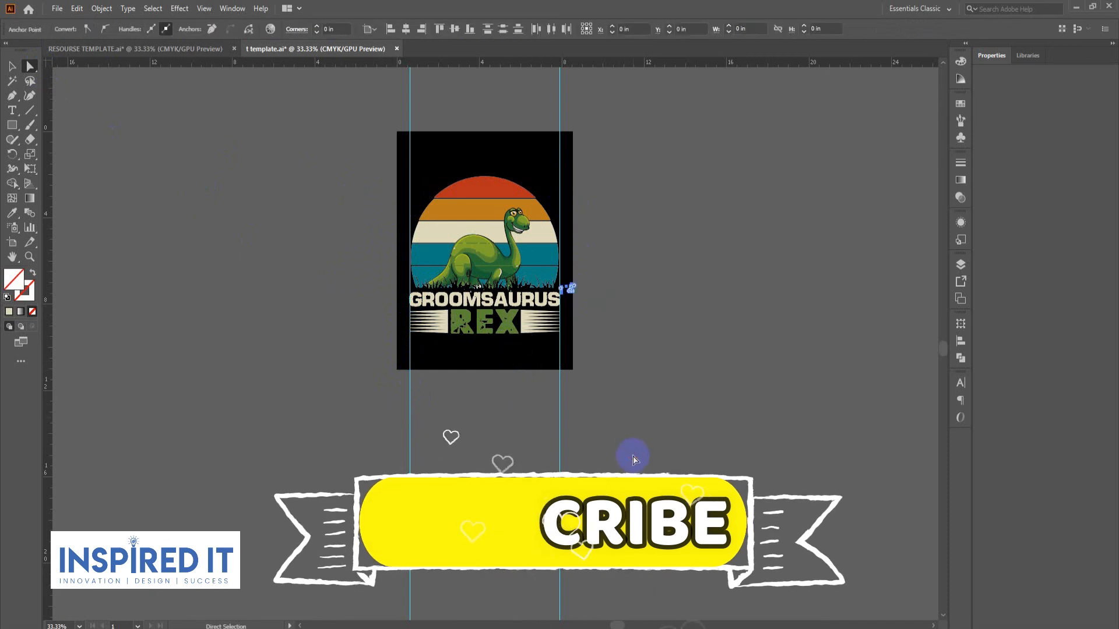
{"action": "key", "text": "v"}
{"action": "left_click", "coordinate": [168, 322]}
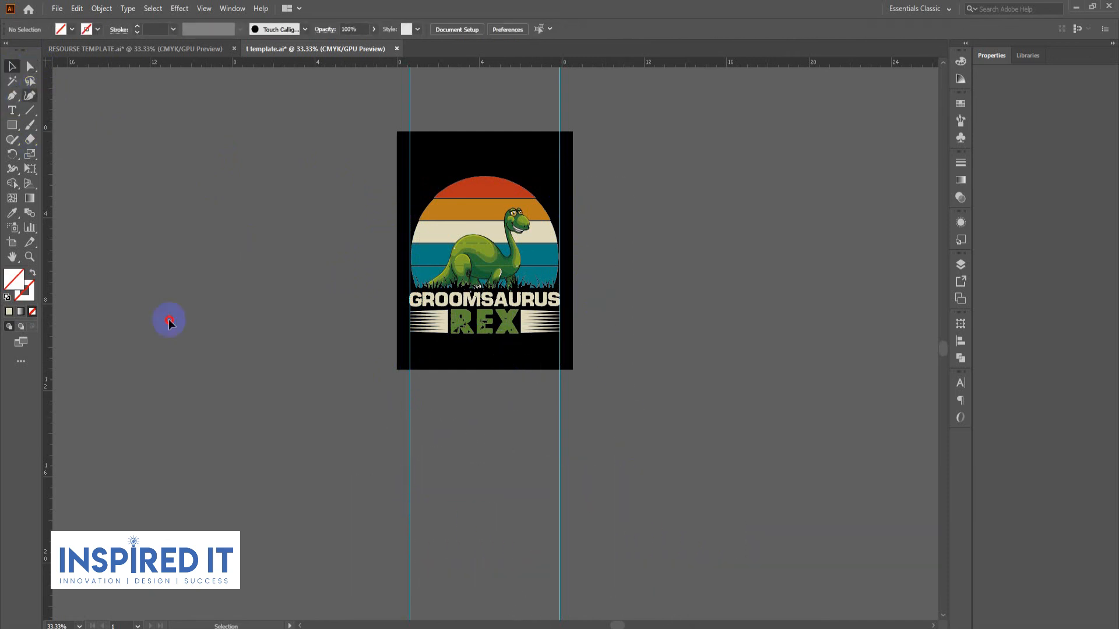
Group the whole artwork and centre it on the artboard horizontally and vertically
{"action": "left_click_drag", "start_coordinate": [357, 174], "coordinate": [579, 396]}
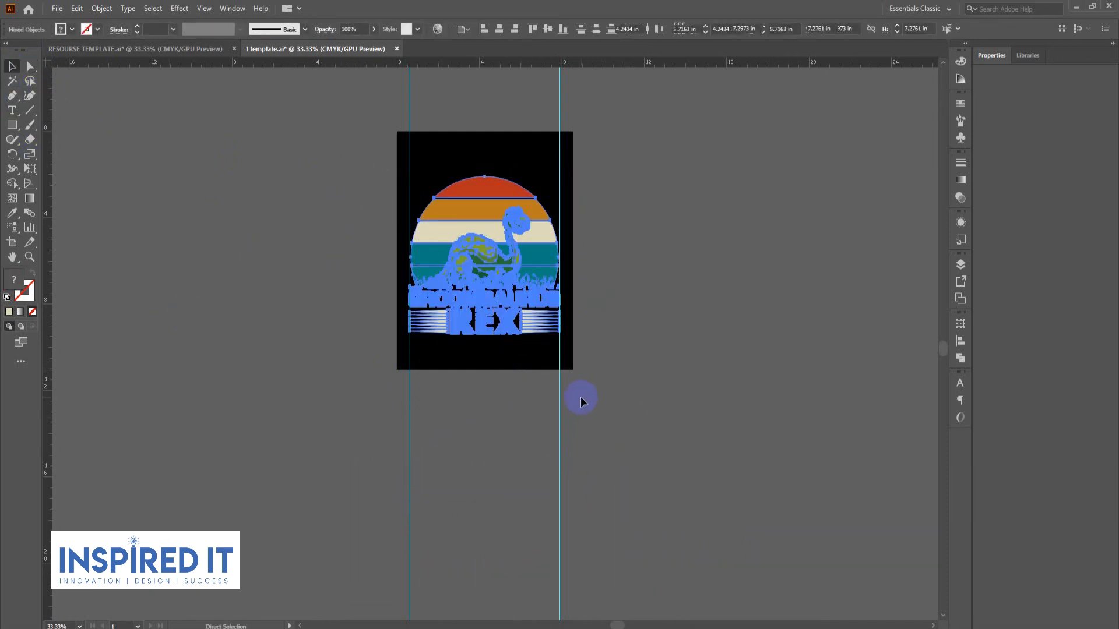
{"action": "left_click", "coordinate": [547, 30]}
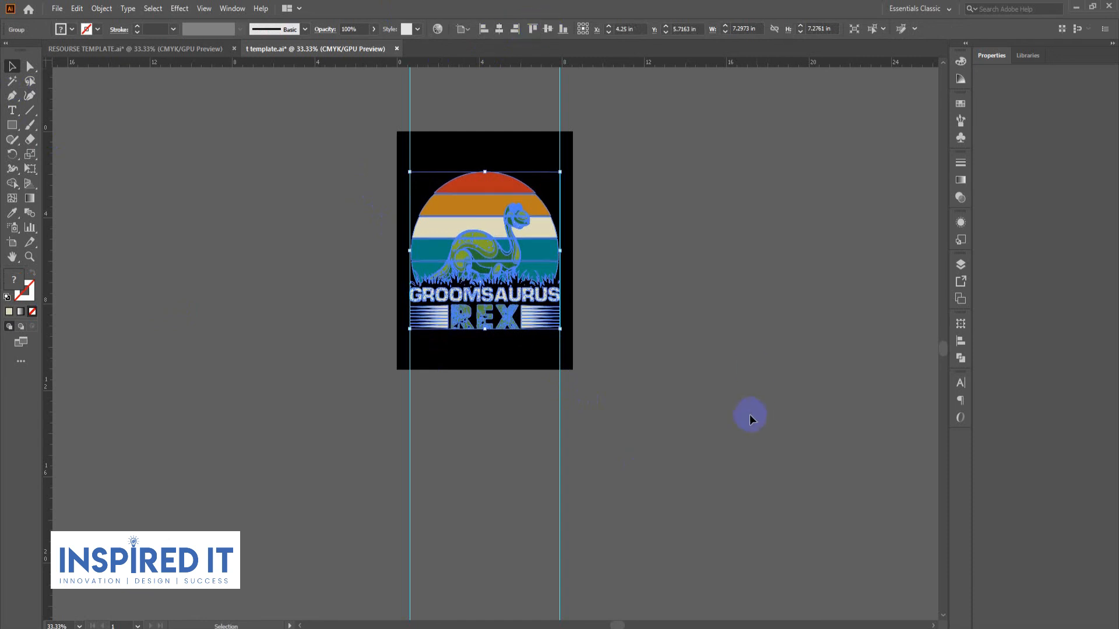
{"action": "left_click", "coordinate": [750, 415]}
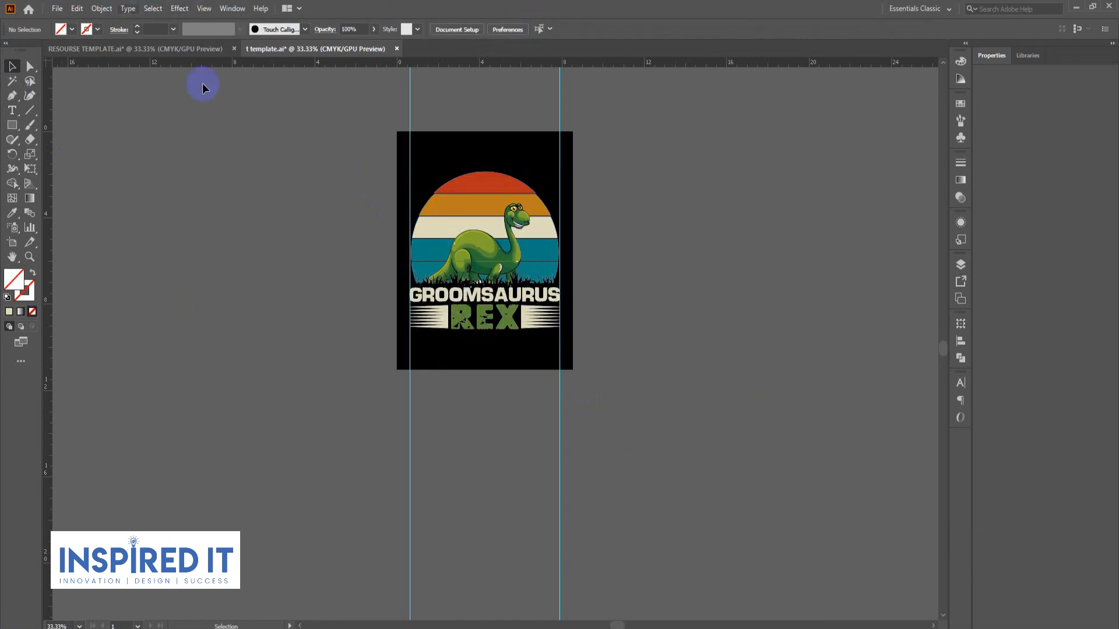